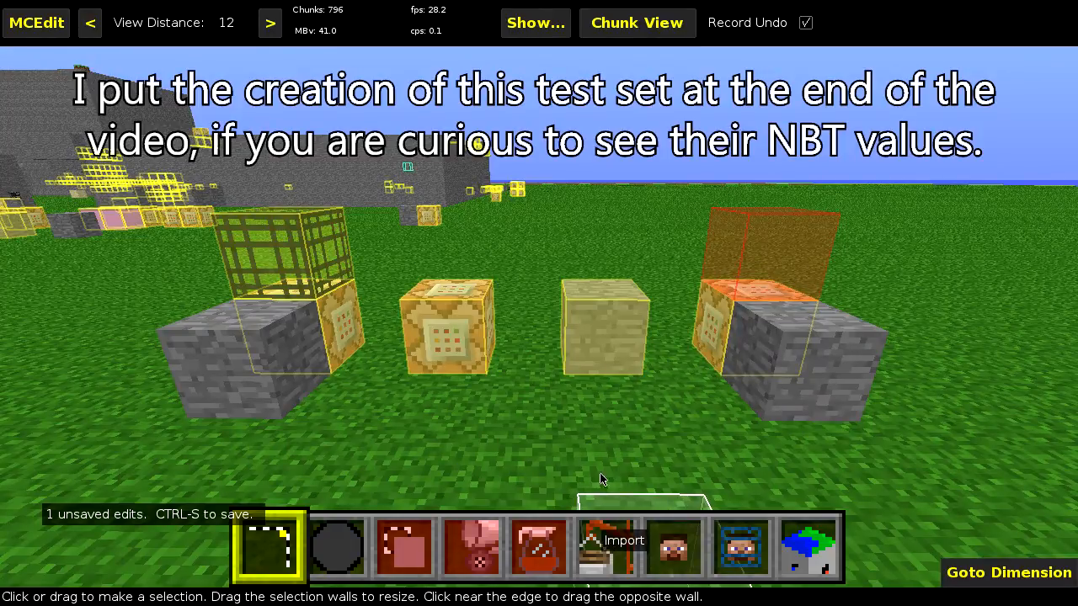
# - Select the 7W x 2L x 2H region enclosing the row of test blocks and start a Find filter on it
pyautogui.click(781, 392)
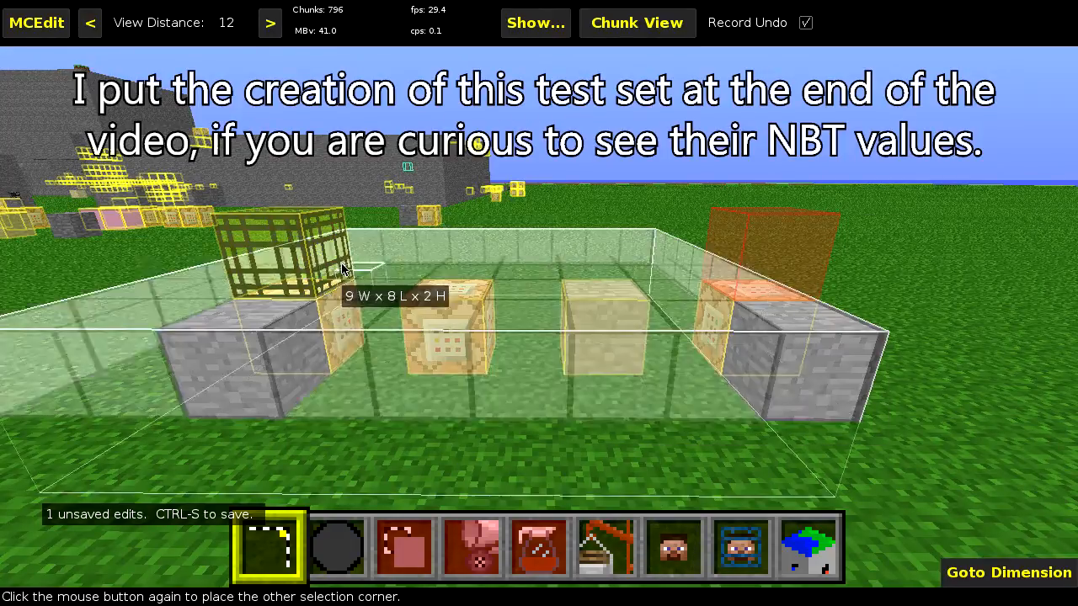
pyautogui.click(317, 262)
pyautogui.click(539, 552)
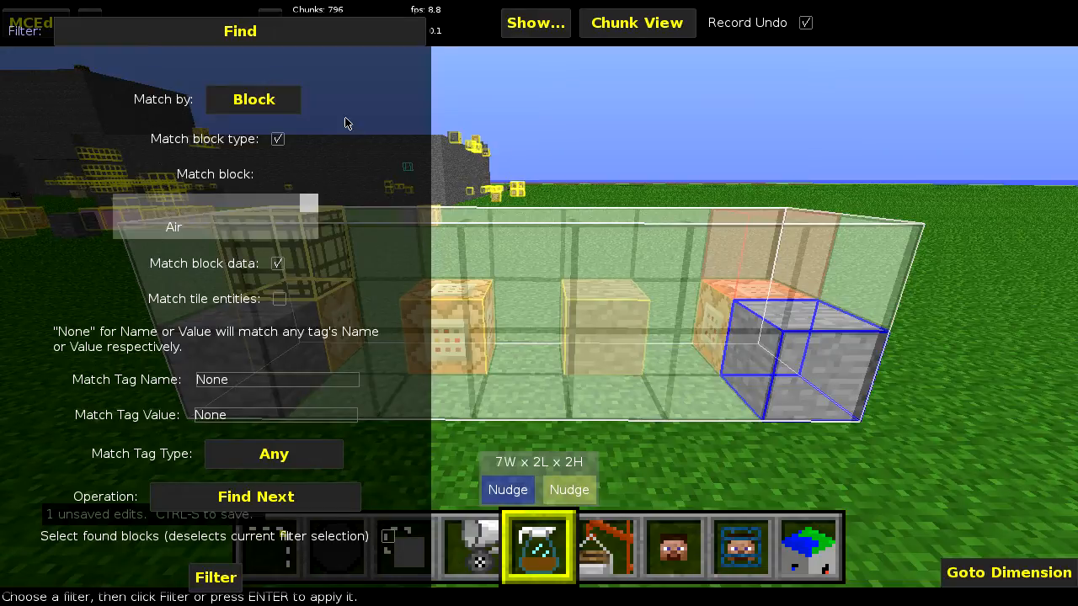
pyautogui.click(250, 101)
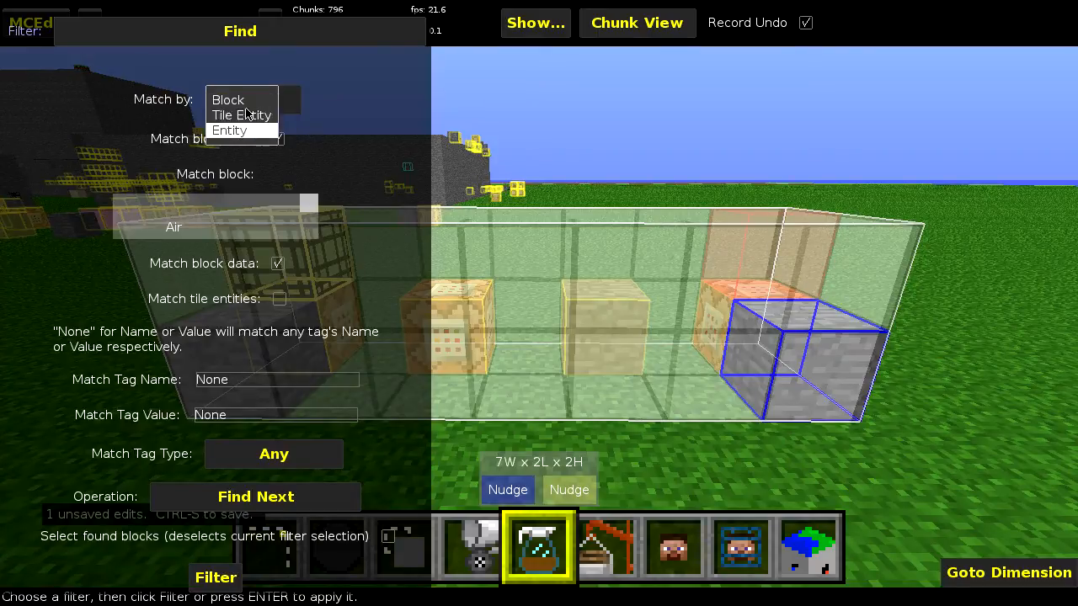
pyautogui.click(379, 160)
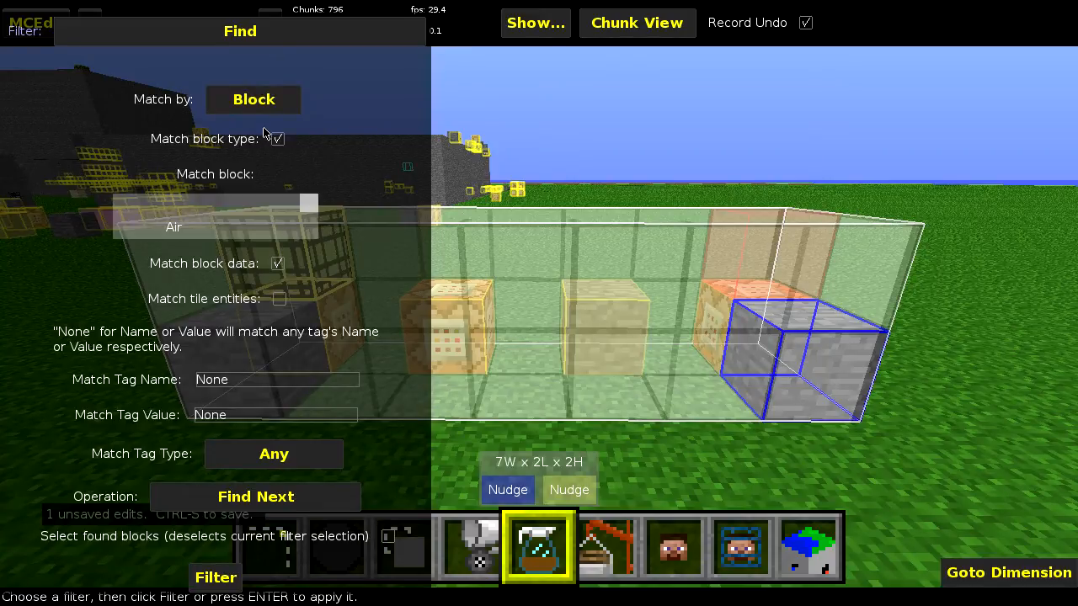
pyautogui.click(239, 99)
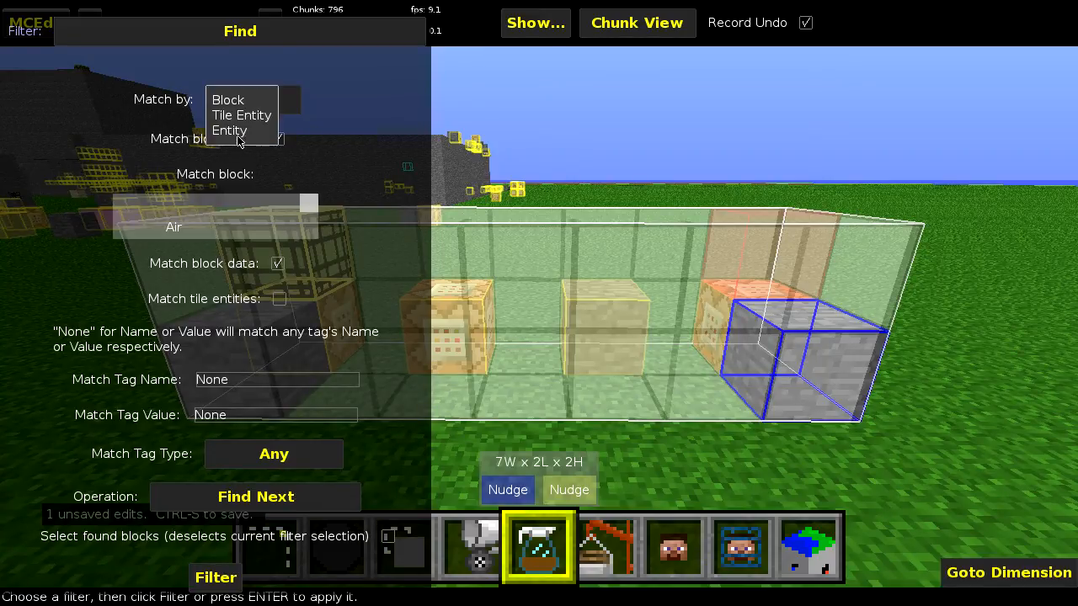
pyautogui.click(240, 135)
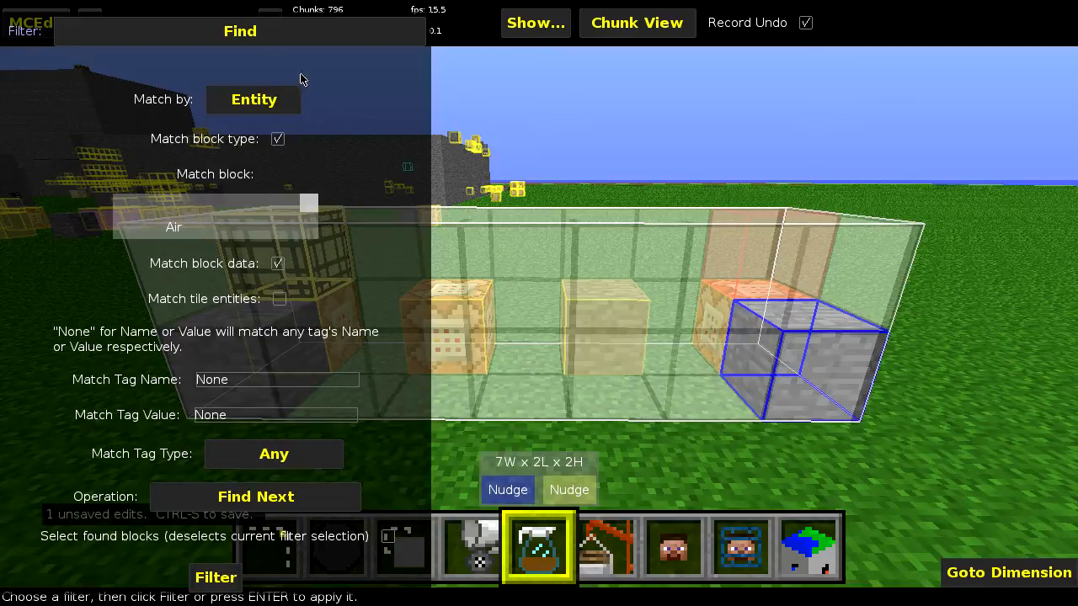
pyautogui.click(239, 99)
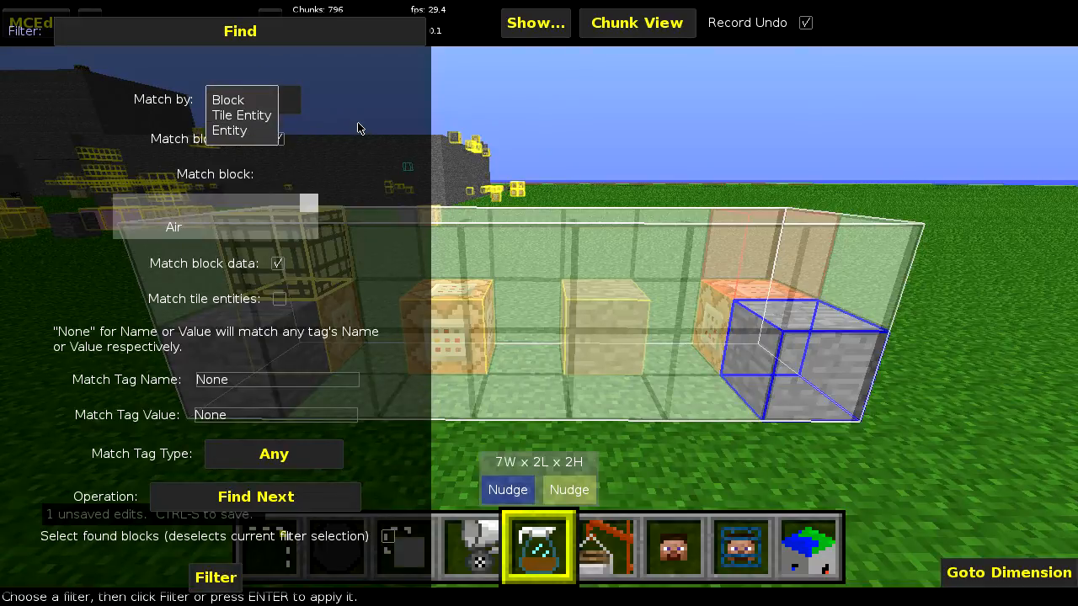
pyautogui.click(364, 165)
pyautogui.click(257, 101)
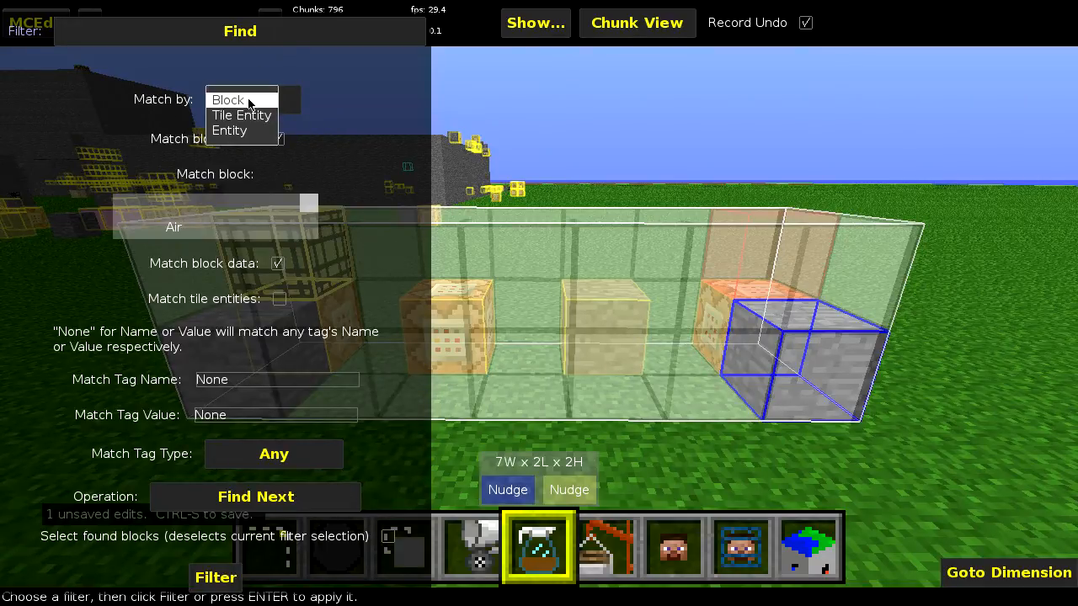
pyautogui.click(249, 103)
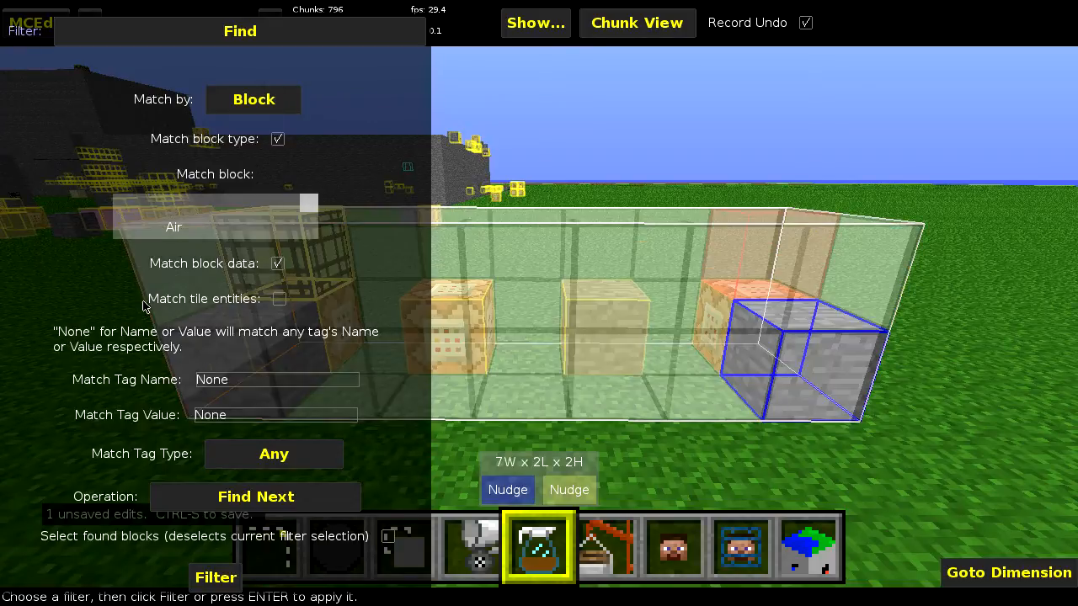
pyautogui.click(281, 301)
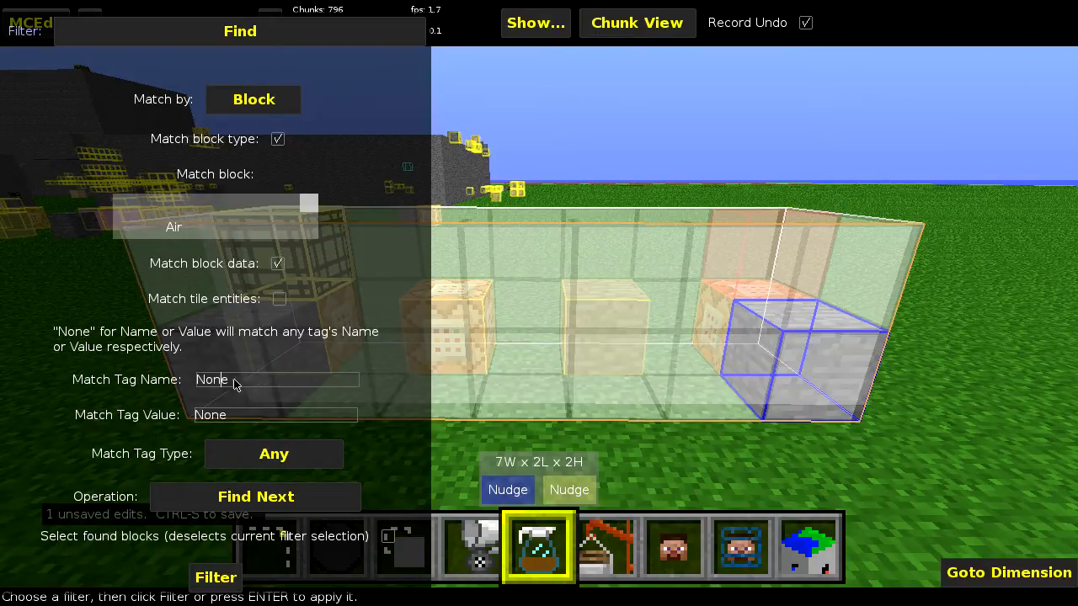
pyautogui.click(263, 459)
pyautogui.click(379, 428)
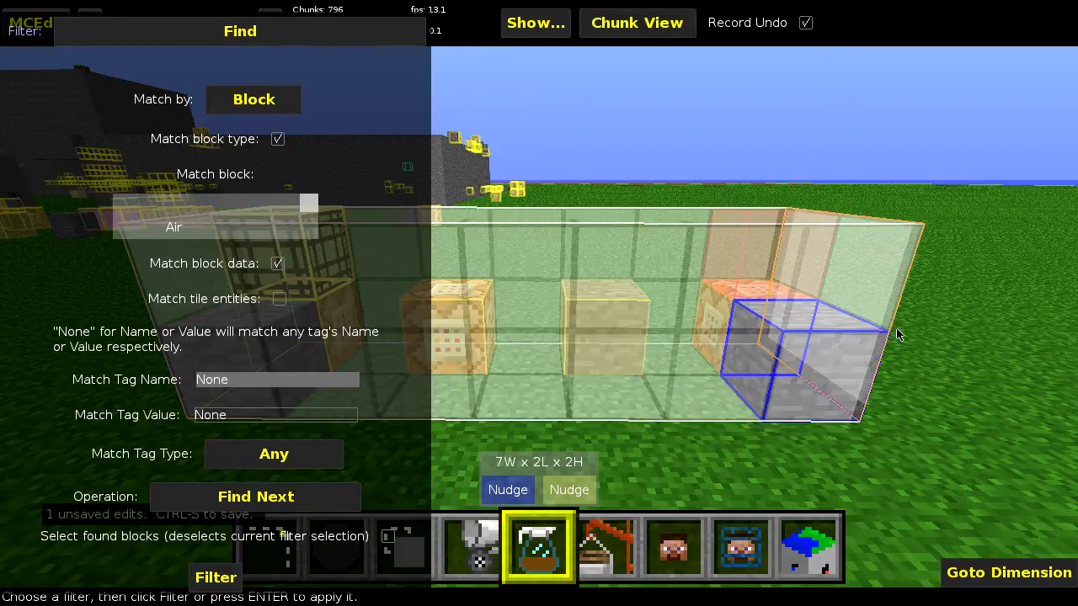
# - Set the Find filter's tag value to match to "Bob"
pyautogui.click(255, 419)
pyautogui.press('BackSpace')
pyautogui.press('BackSpace')
pyautogui.write('Bob')
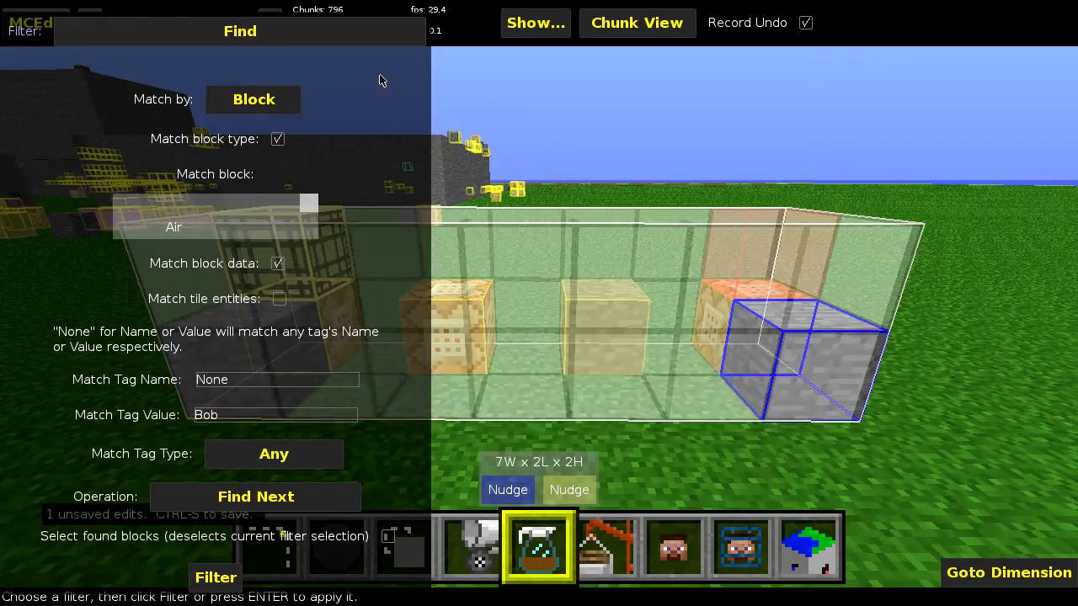
# - Match by Entity with the Find Next operation and run the Find filter on the selection
pyautogui.click(294, 99)
pyautogui.click(242, 134)
pyautogui.click(301, 504)
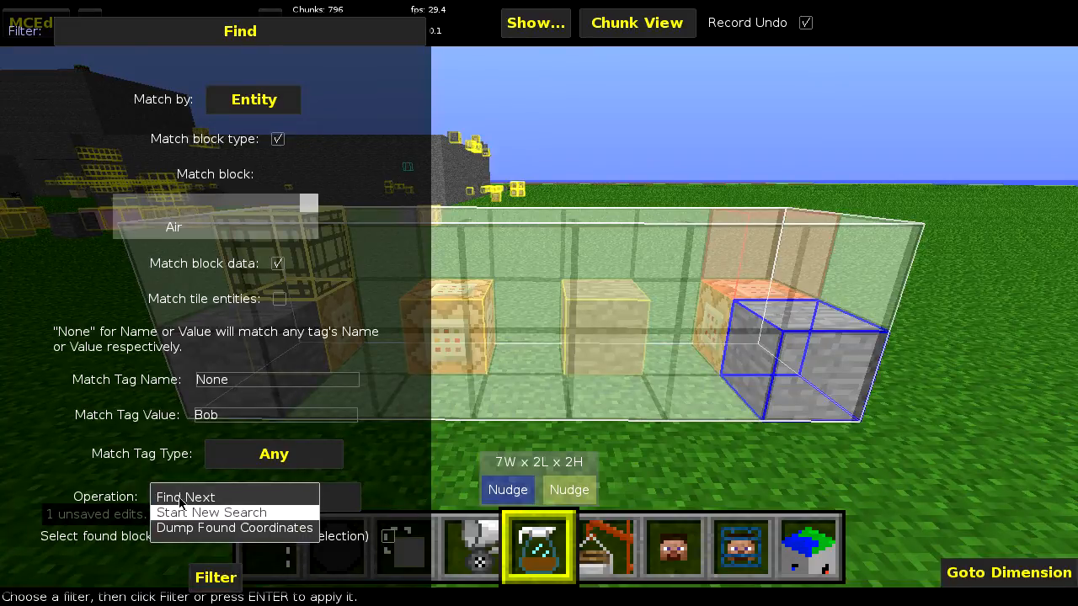
pyautogui.click(226, 500)
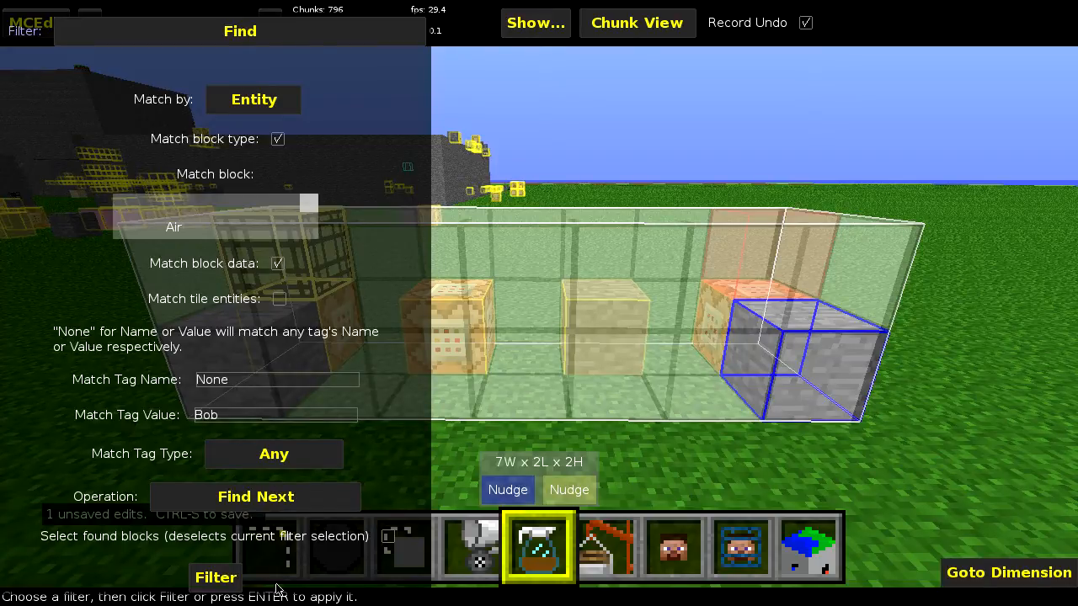
pyautogui.click(215, 578)
pyautogui.click(696, 342)
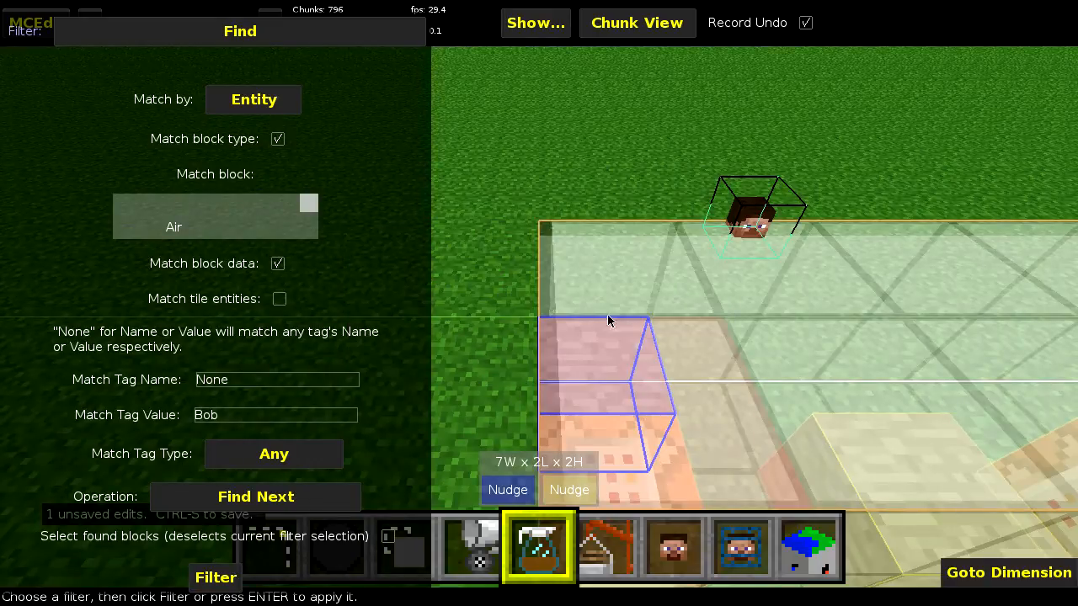
# - Look around the entity above the selection and run the entity search again
pyautogui.rightClick(480, 314)
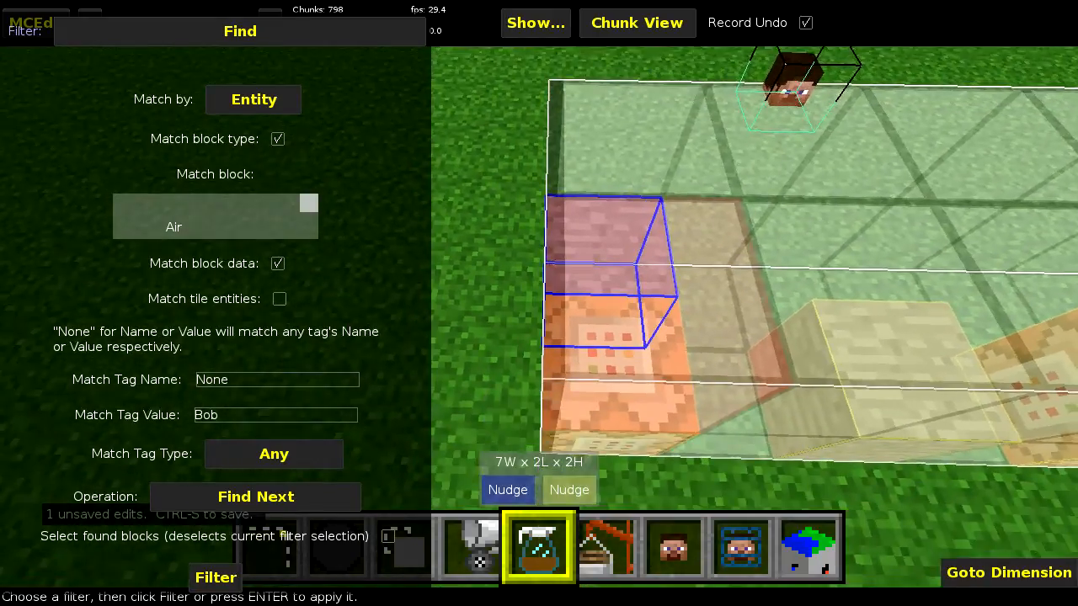
pyautogui.rightClick(480, 305)
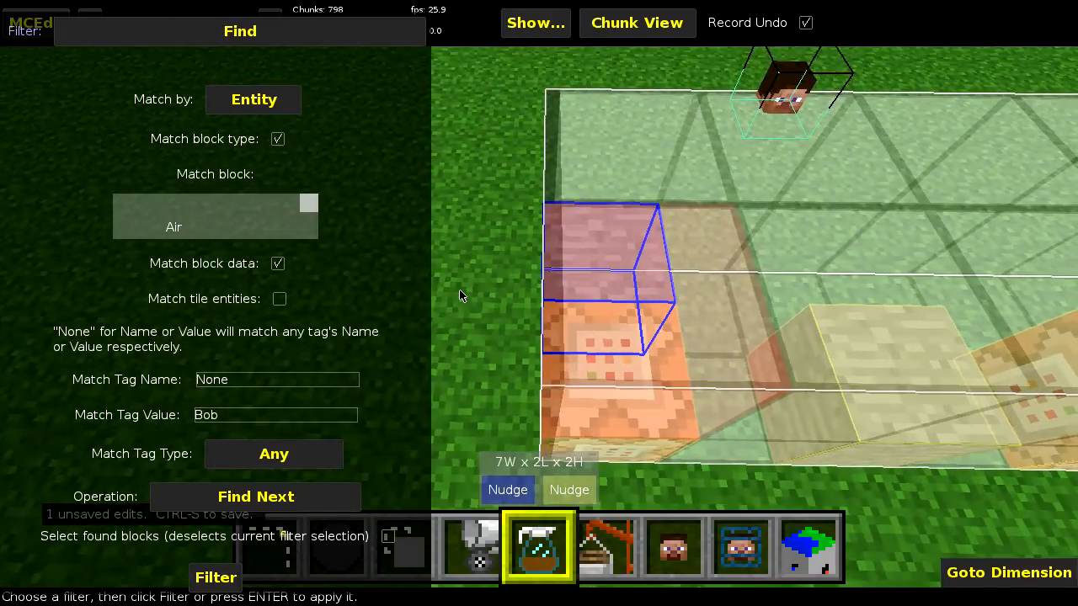
pyautogui.click(213, 577)
pyautogui.click(696, 342)
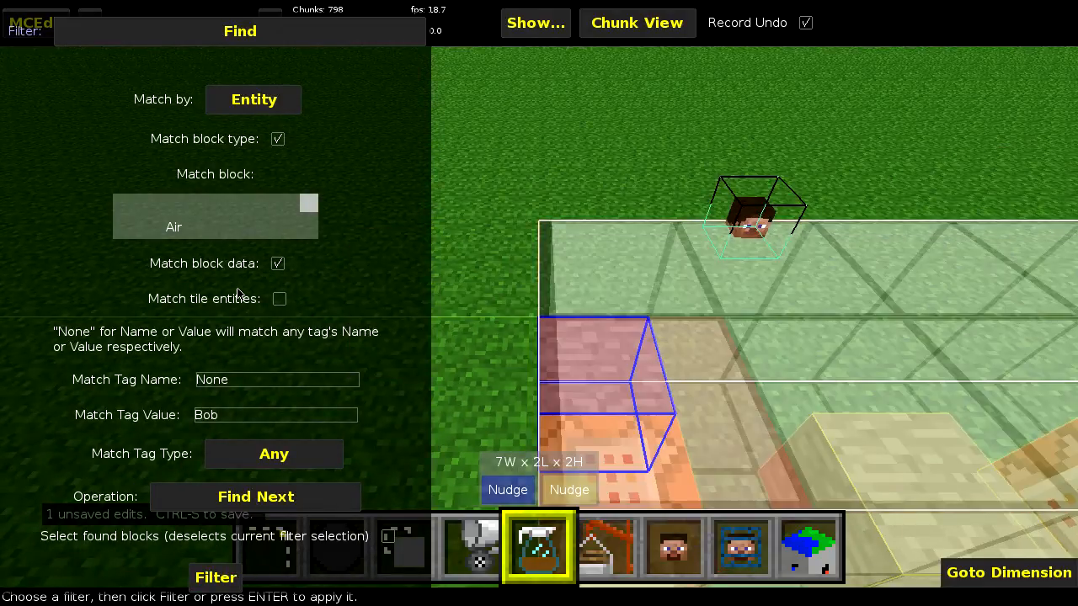
# - Match by Block with block type matching off and tile entity matching on, and run the Find filter
pyautogui.click(246, 99)
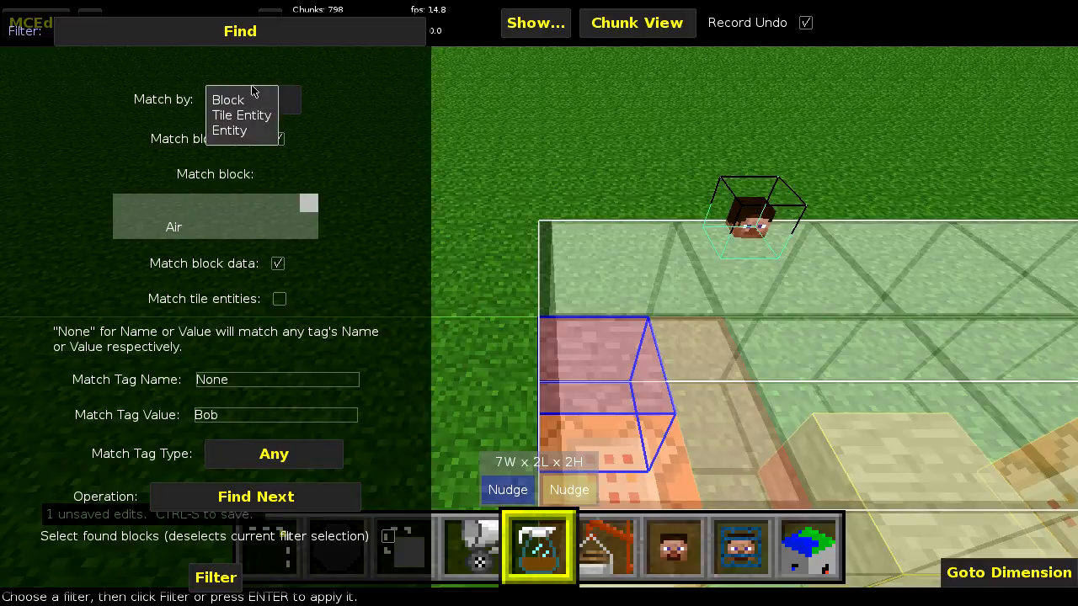
pyautogui.click(244, 101)
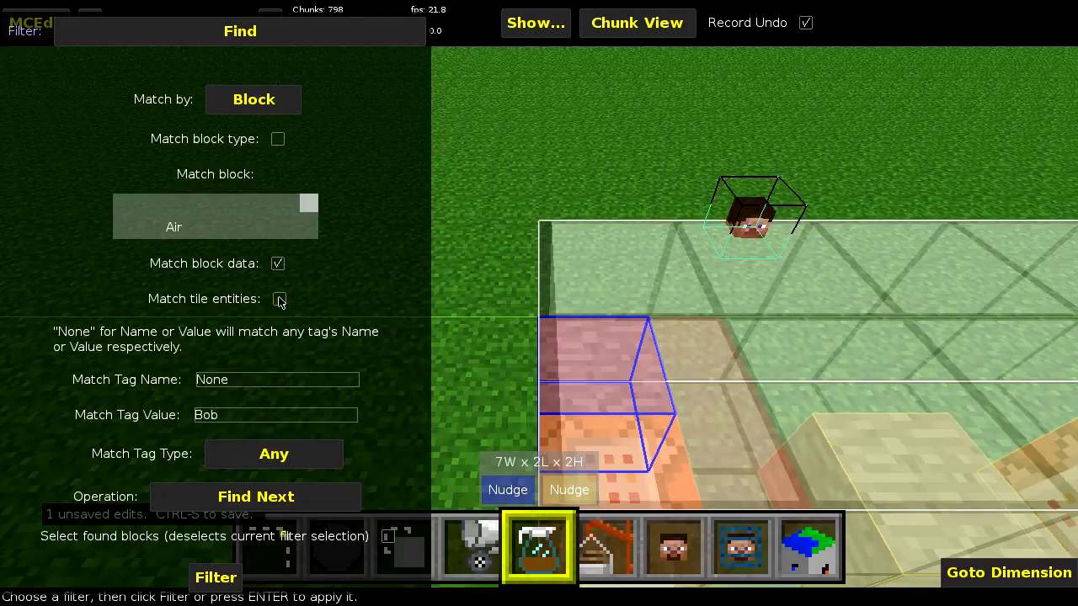
pyautogui.click(213, 581)
pyautogui.click(699, 341)
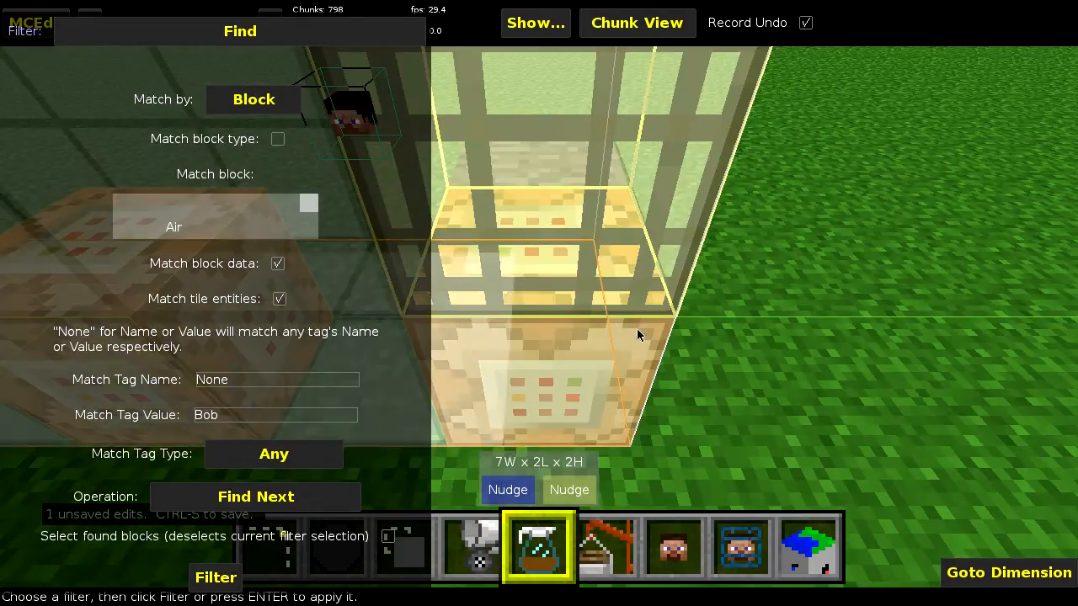
# - Run Find Next three more times to go through the further blocks whose tile entities match the tag value
pyautogui.moveTo(686, 357); pyautogui.dragTo(571, 361, button='right')
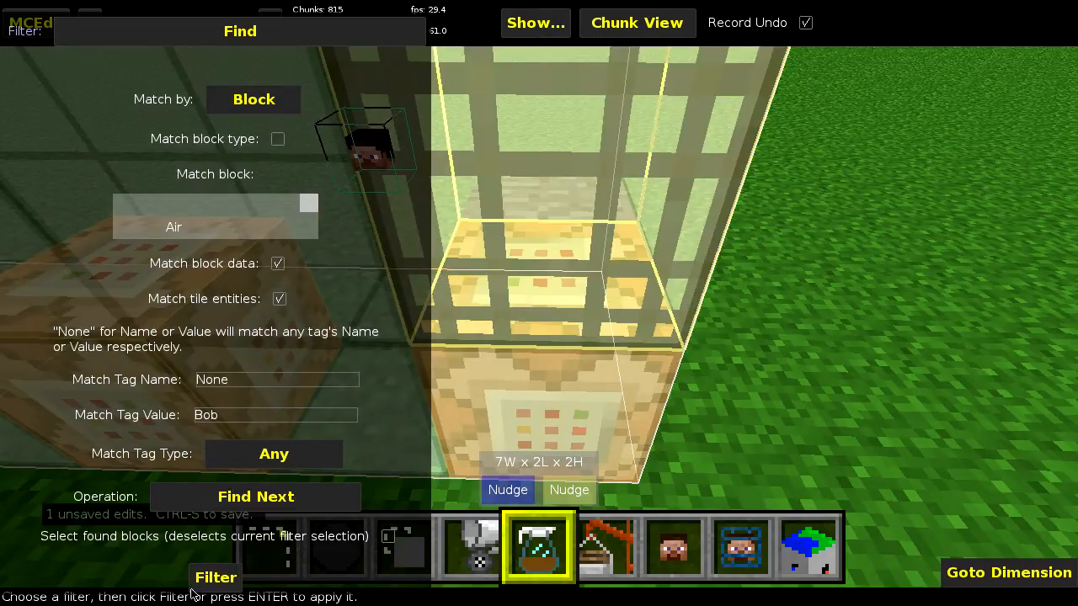
pyautogui.click(212, 580)
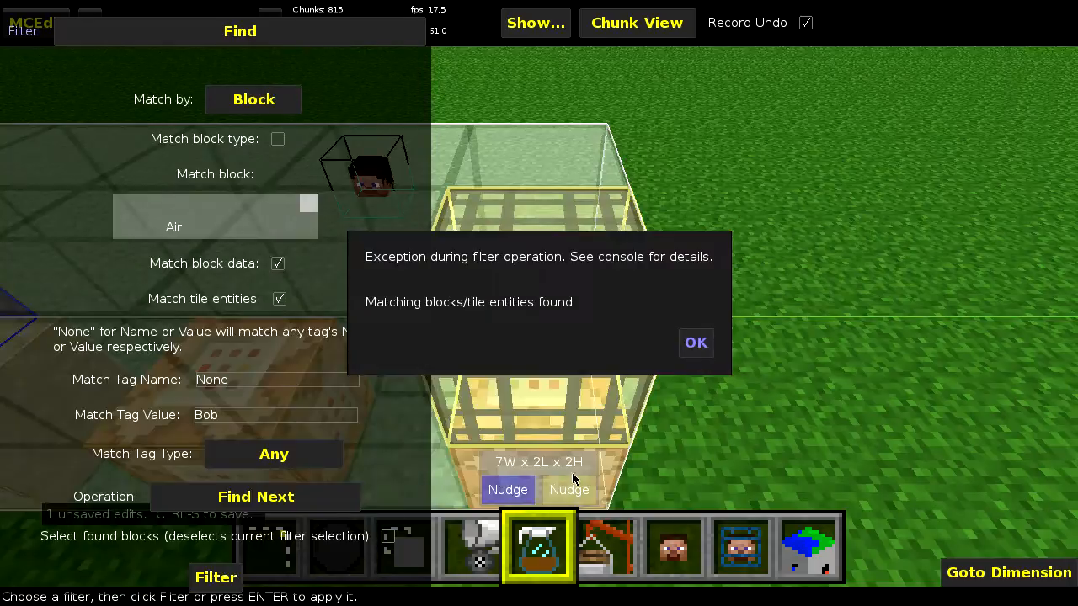
pyautogui.click(696, 342)
pyautogui.click(228, 579)
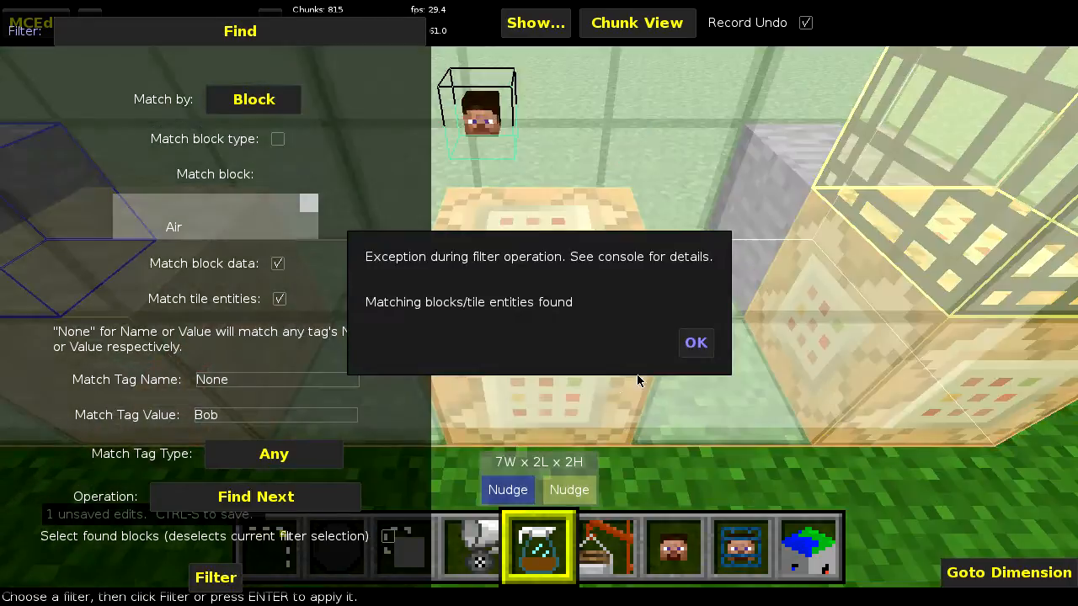
pyautogui.click(696, 342)
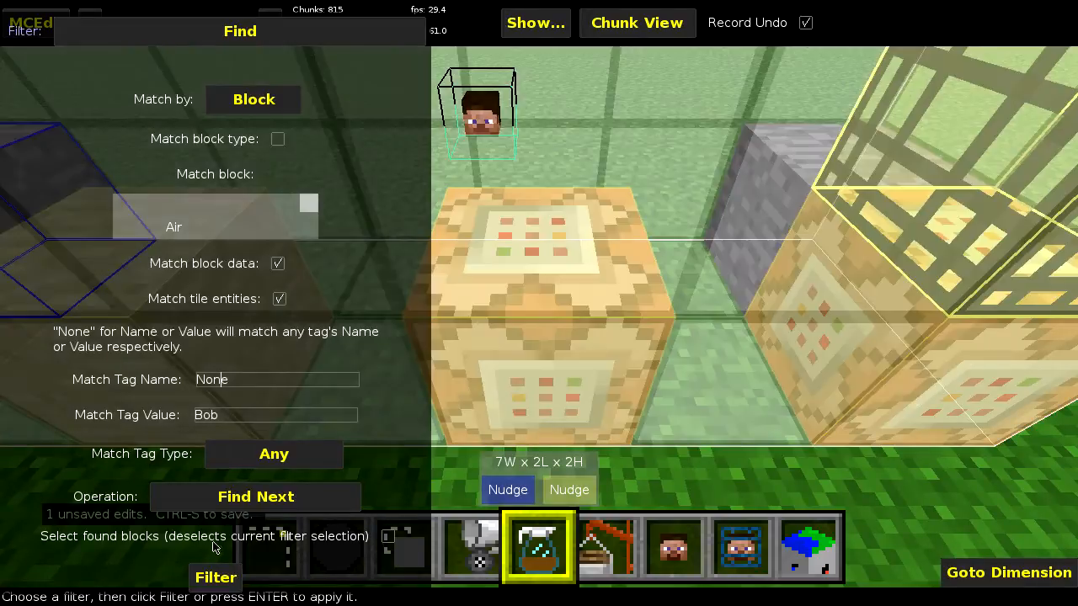
pyautogui.click(216, 577)
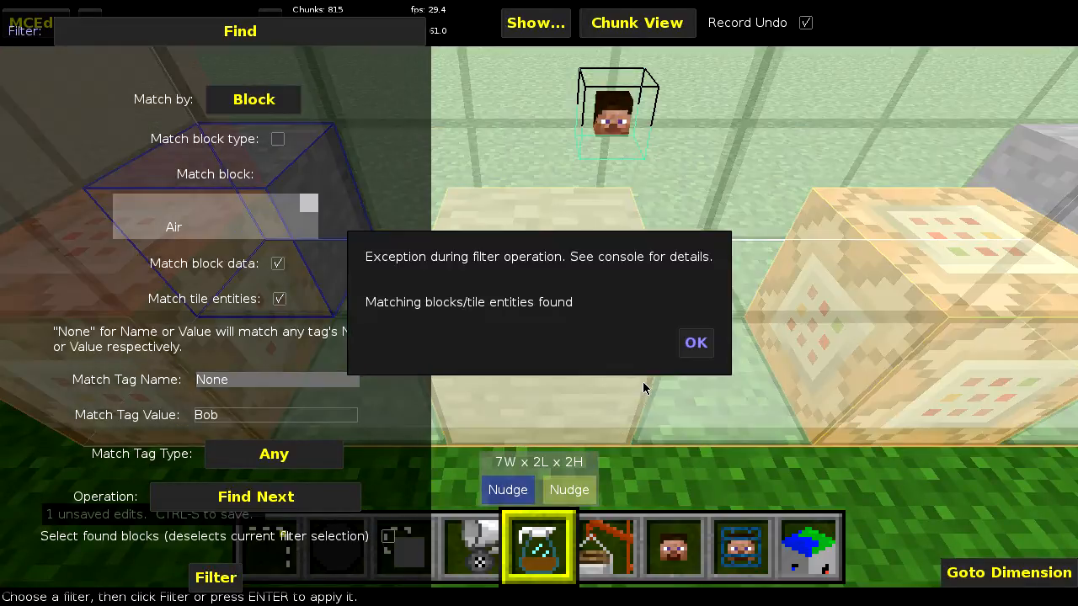
pyautogui.click(696, 342)
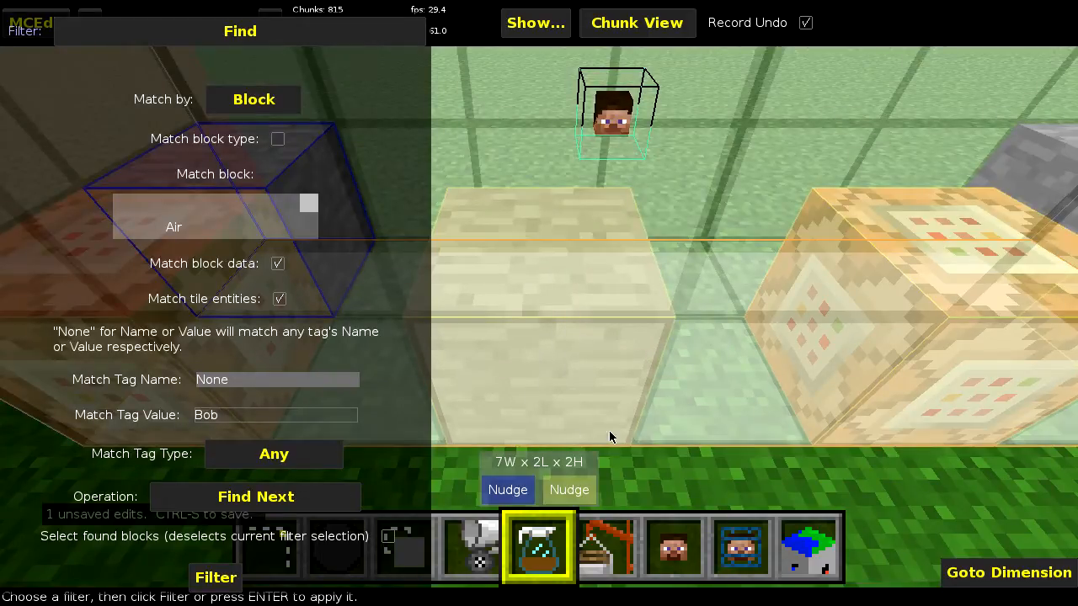
# - Inspect the NBT data of the found chest to locate the matching tag value
pyautogui.press('1')
pyautogui.press('alt')
pyautogui.keyDown('alt'); pyautogui.moveTo(596, 384); pyautogui.dragTo(595, 337, button='right'); pyautogui.keyUp('alt')
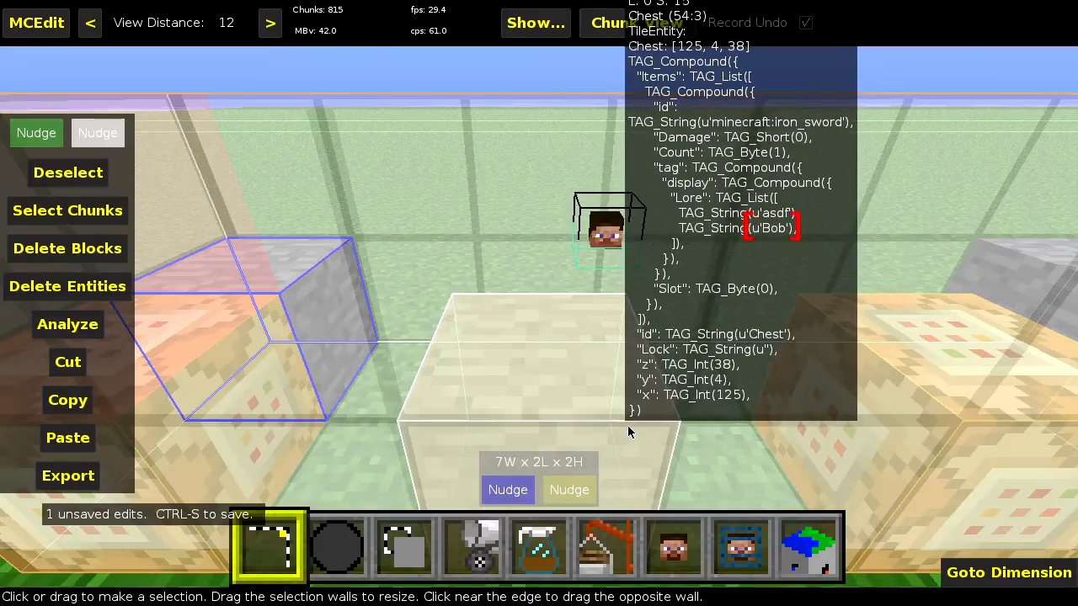
# - Return to the Find filter, keep Find Next as the operation, and run the tile entity search again
pyautogui.press('5')
pyautogui.click(253, 497)
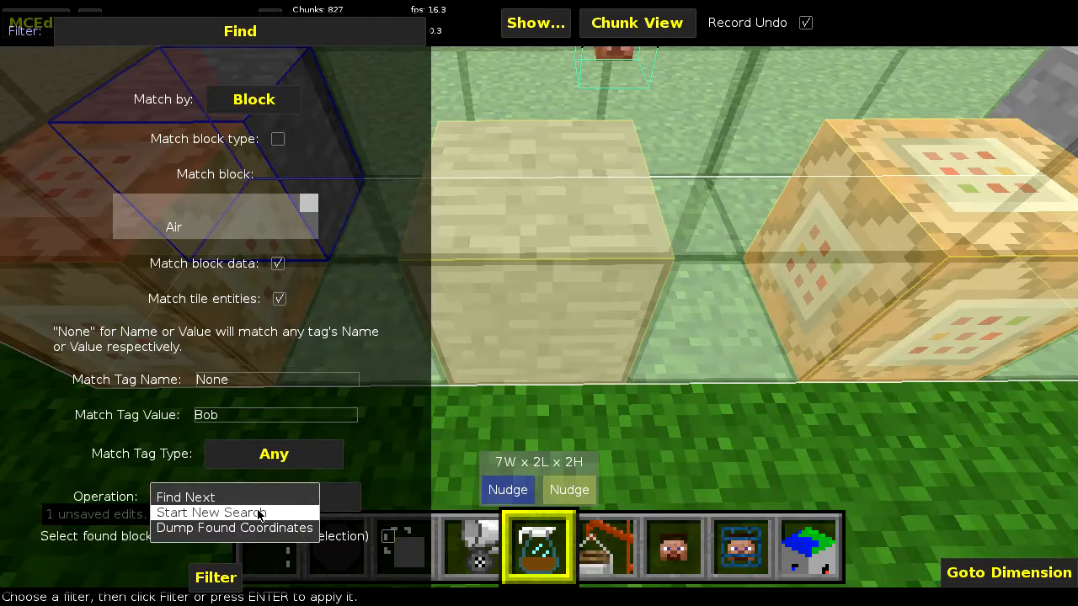
pyautogui.click(262, 513)
pyautogui.click(305, 497)
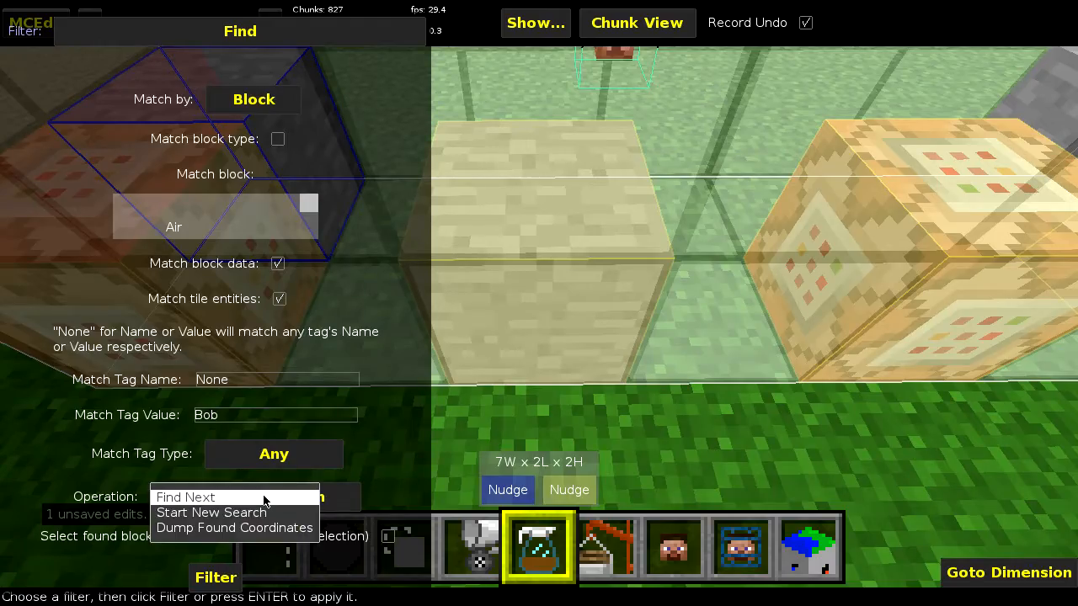
pyautogui.click(263, 498)
pyautogui.click(216, 581)
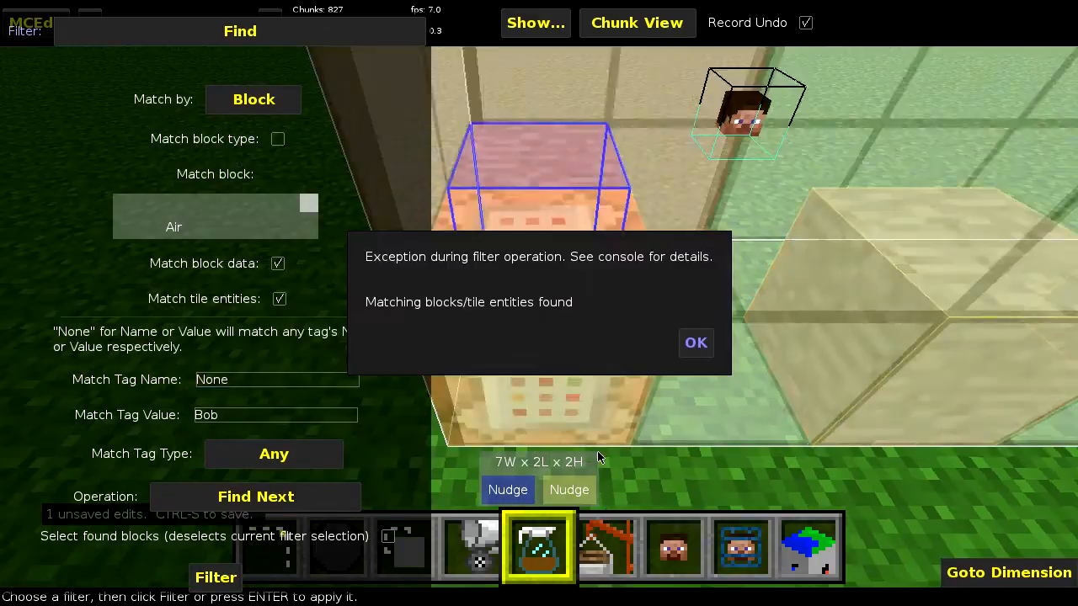
pyautogui.click(701, 342)
# - Repeat Find Next three times to cycle through the remaining matching tile entities in the selection
pyautogui.click(226, 580)
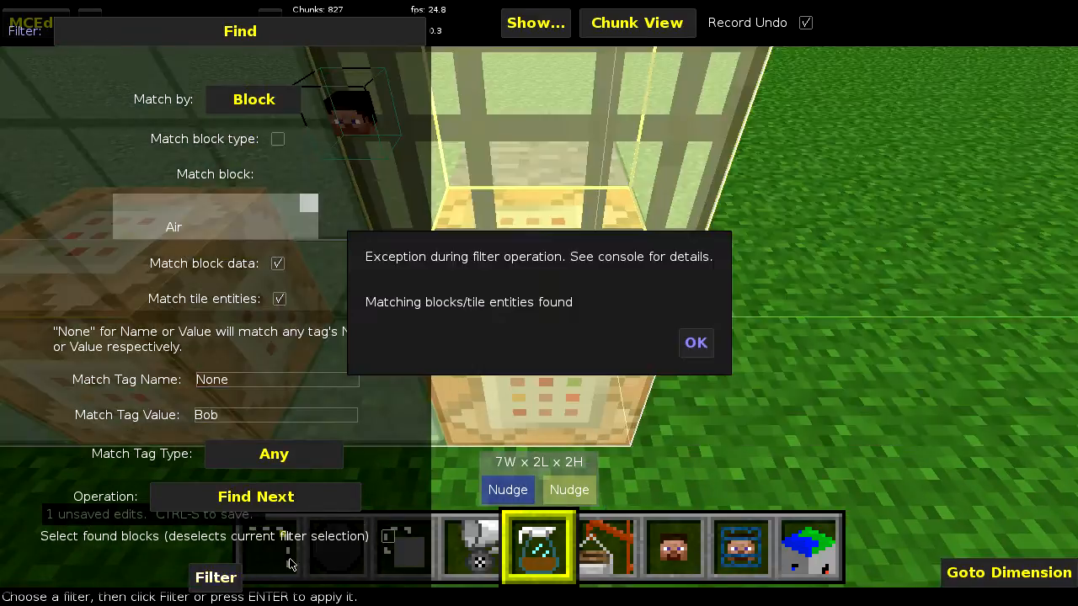
pyautogui.click(696, 343)
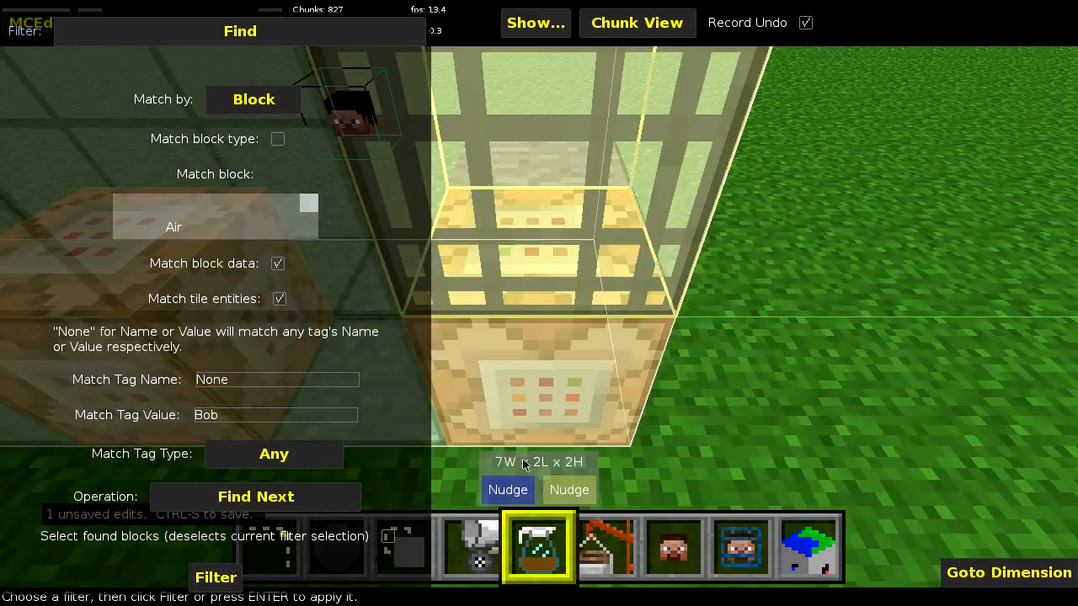
pyautogui.click(216, 581)
pyautogui.click(701, 352)
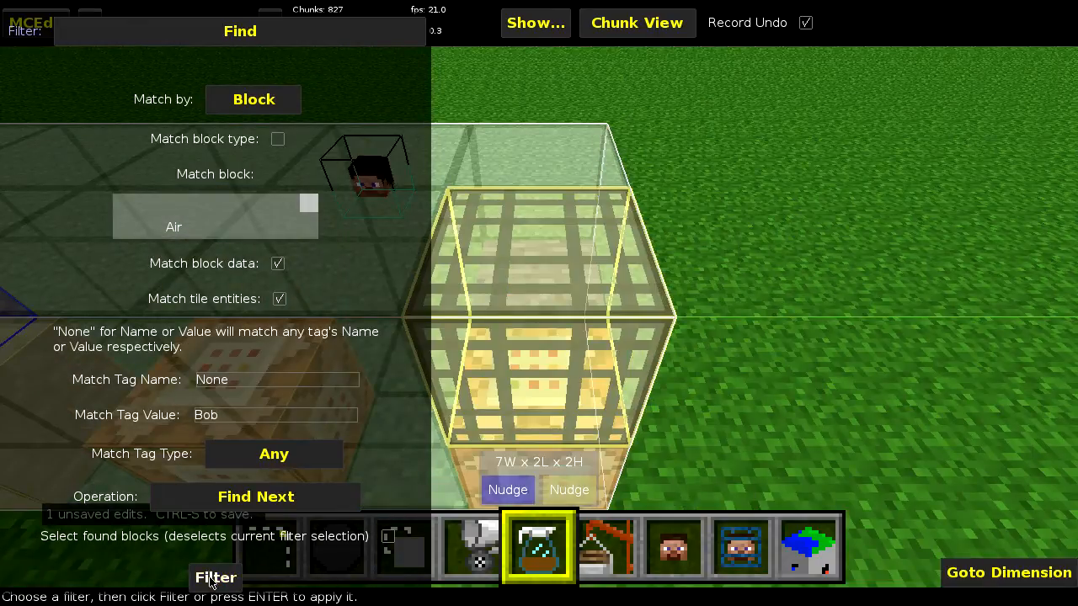
pyautogui.click(215, 581)
pyautogui.click(696, 344)
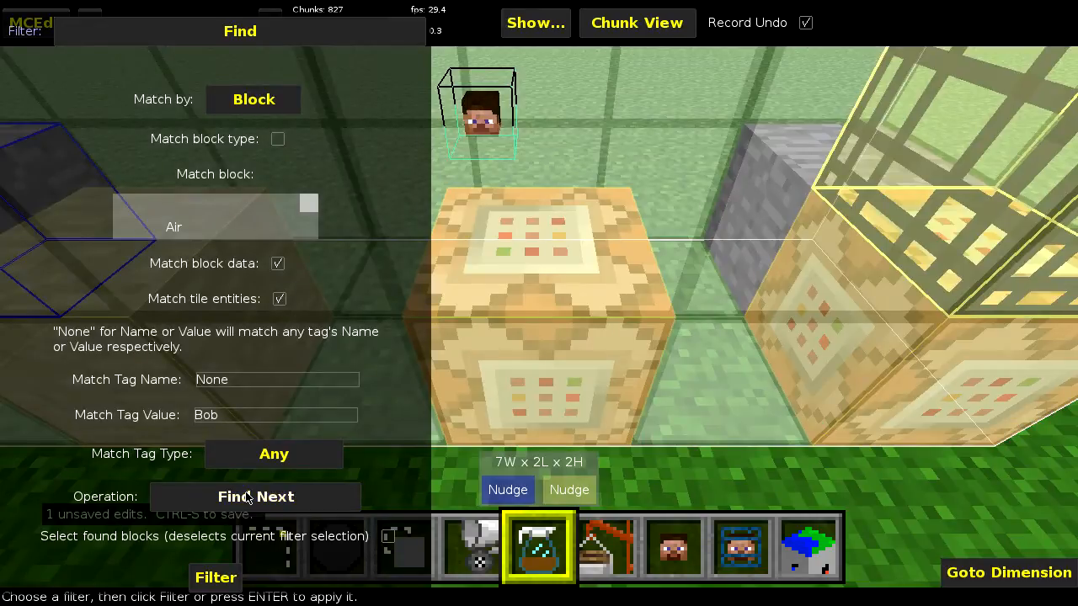
pyautogui.click(248, 498)
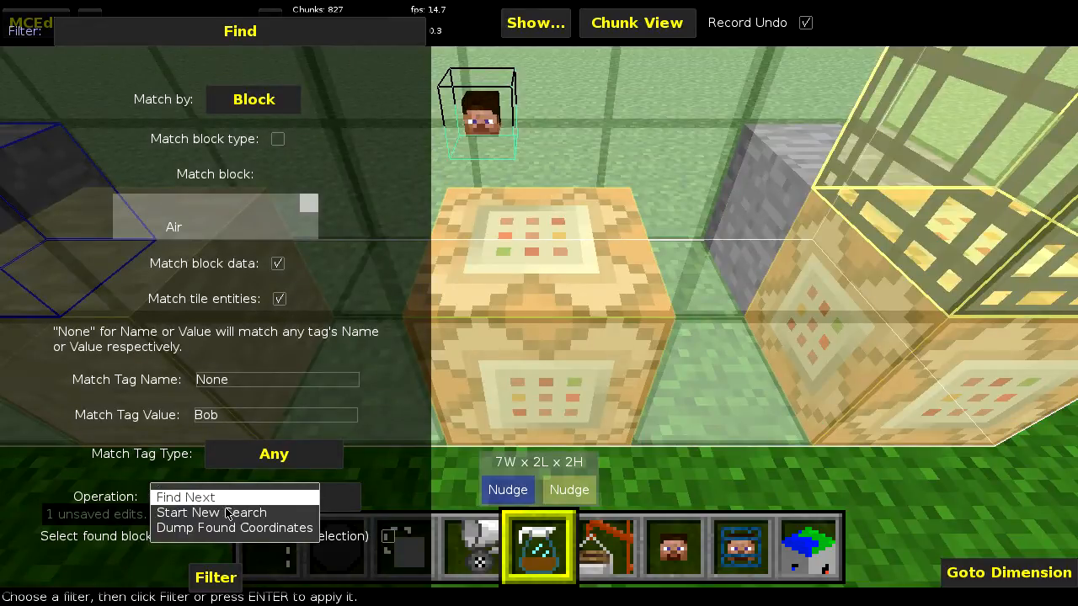
pyautogui.click(227, 510)
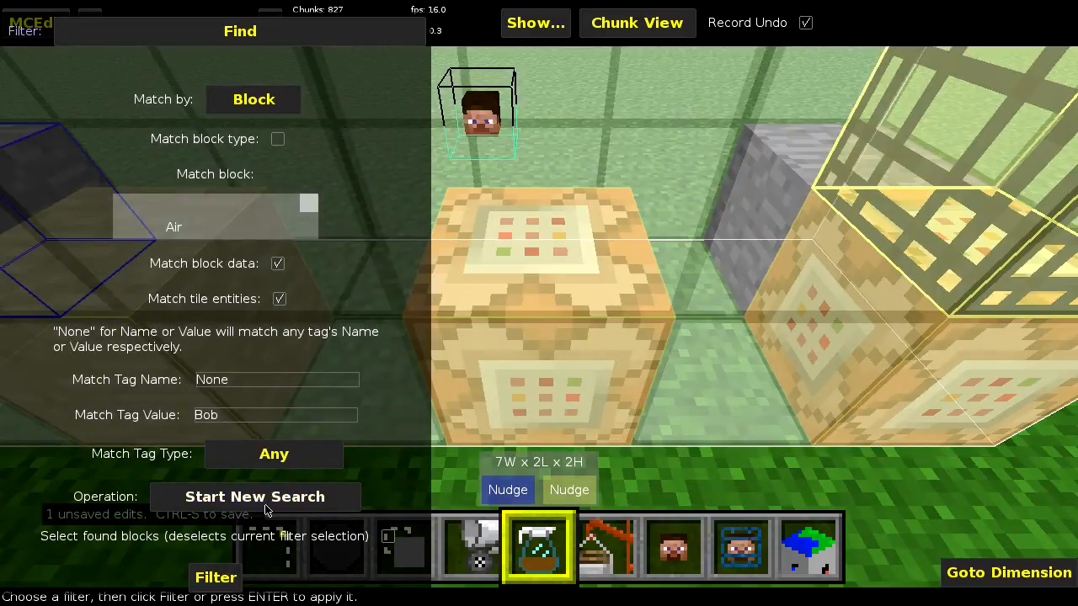
pyautogui.click(266, 510)
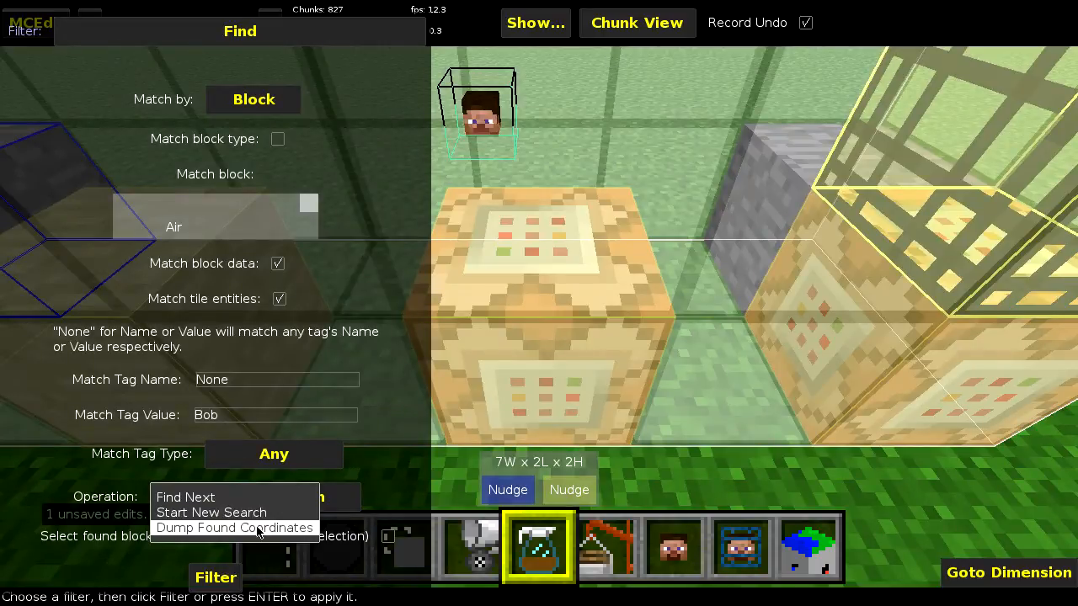
pyautogui.click(282, 499)
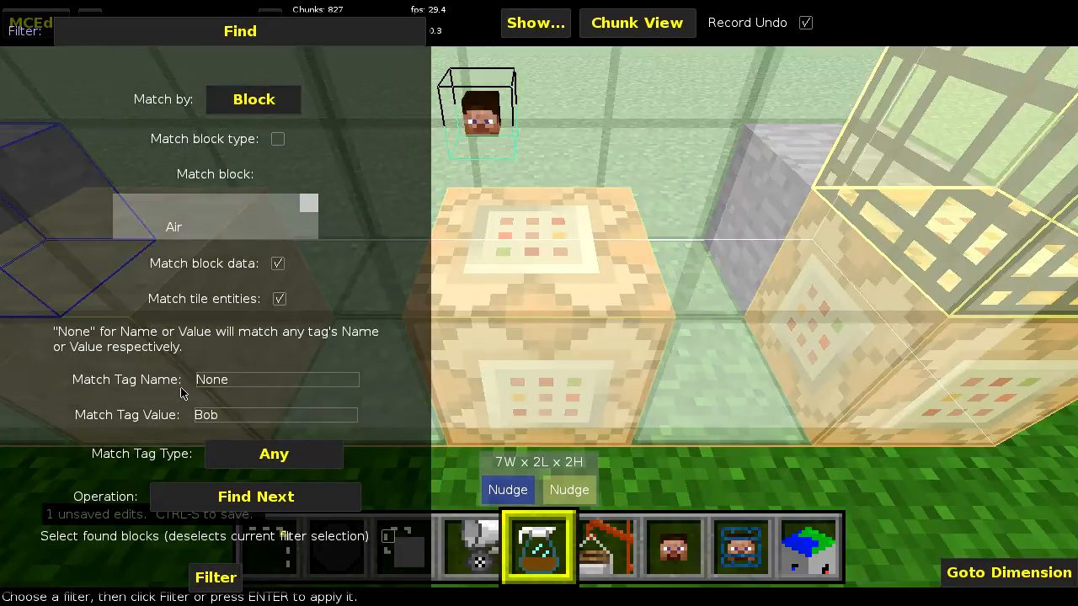
pyautogui.click(282, 503)
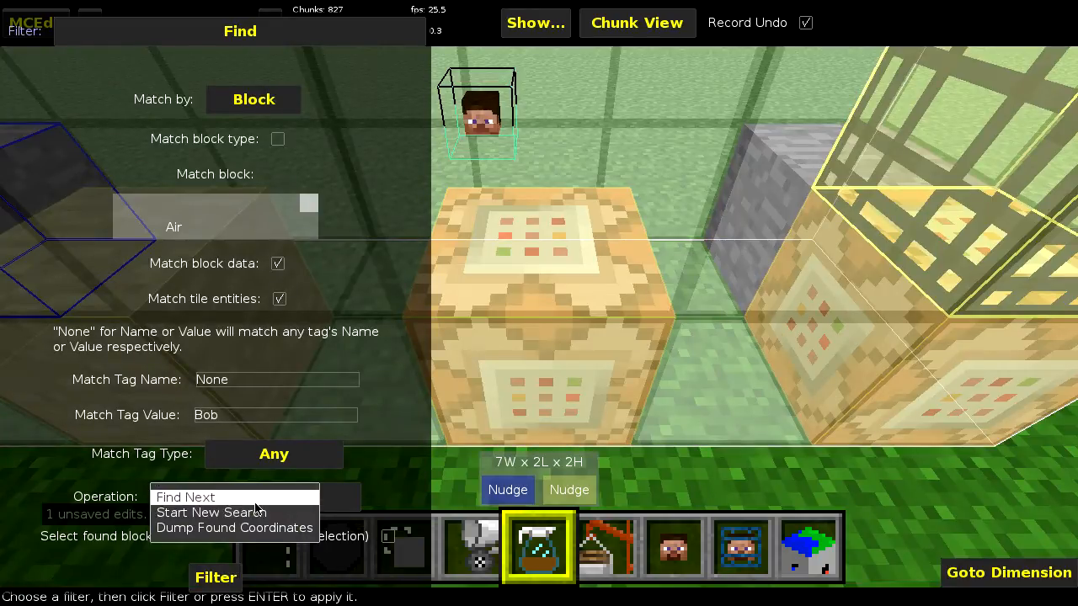
pyautogui.click(282, 498)
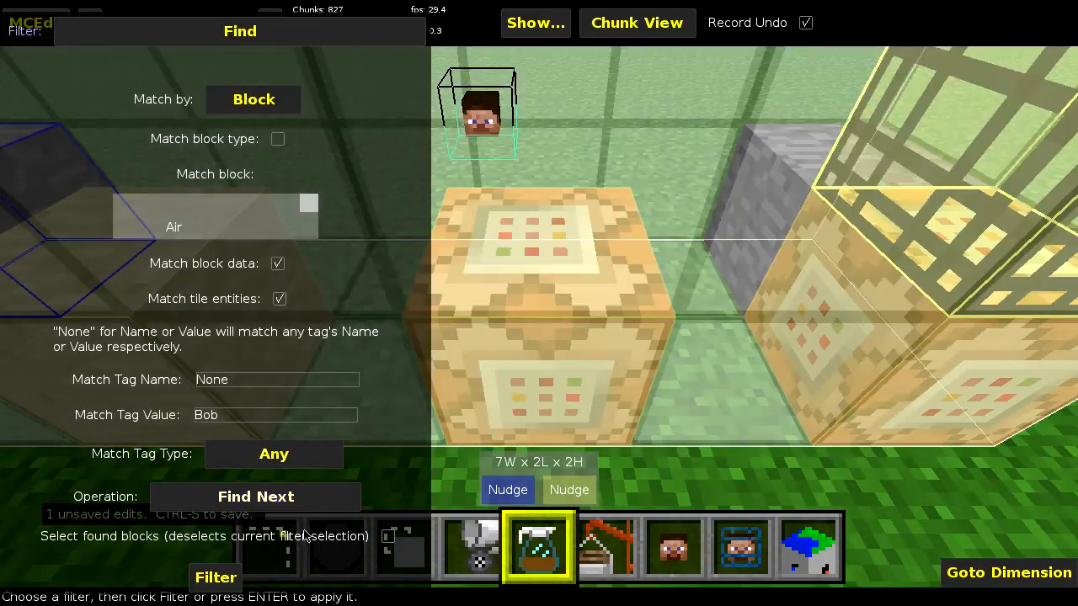
pyautogui.click(258, 499)
pyautogui.click(248, 515)
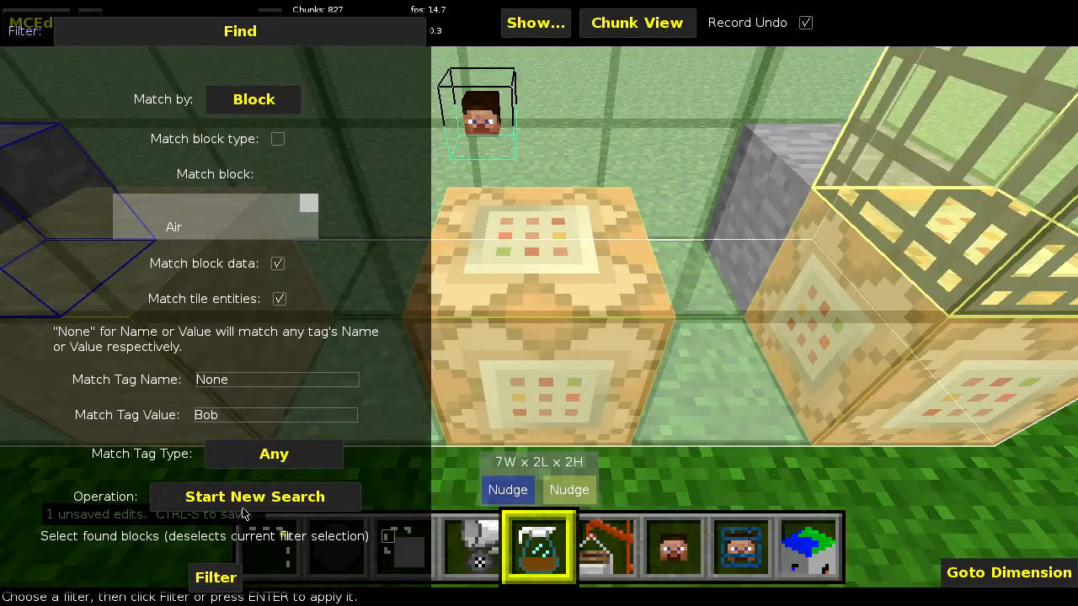
pyautogui.click(240, 502)
pyautogui.click(241, 498)
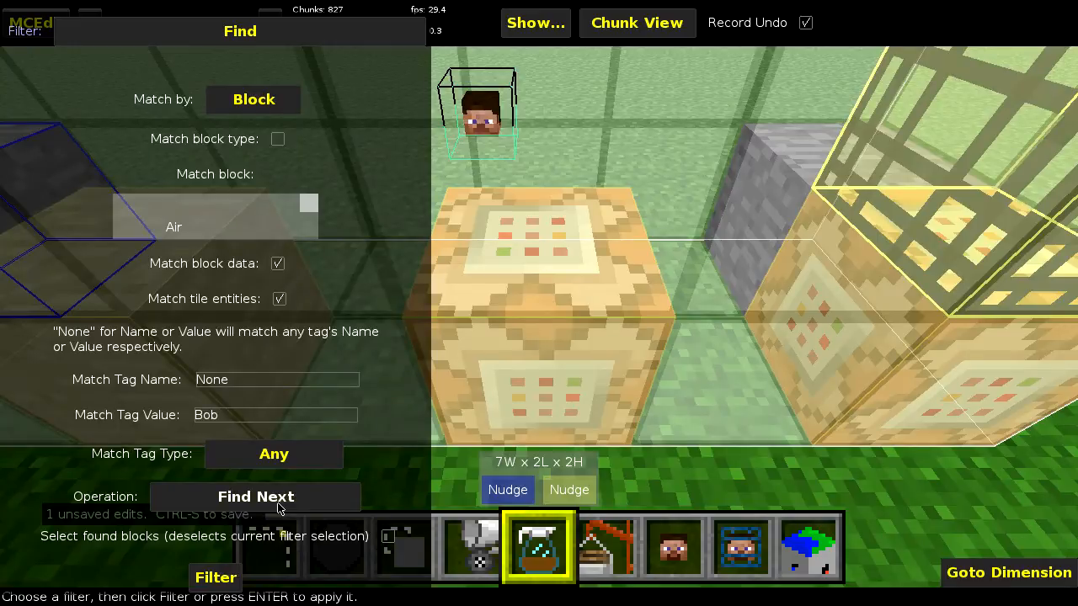
# - Set the Find filter's operation to Start New Search and run the tile entity search from the beginning several times
pyautogui.click(247, 505)
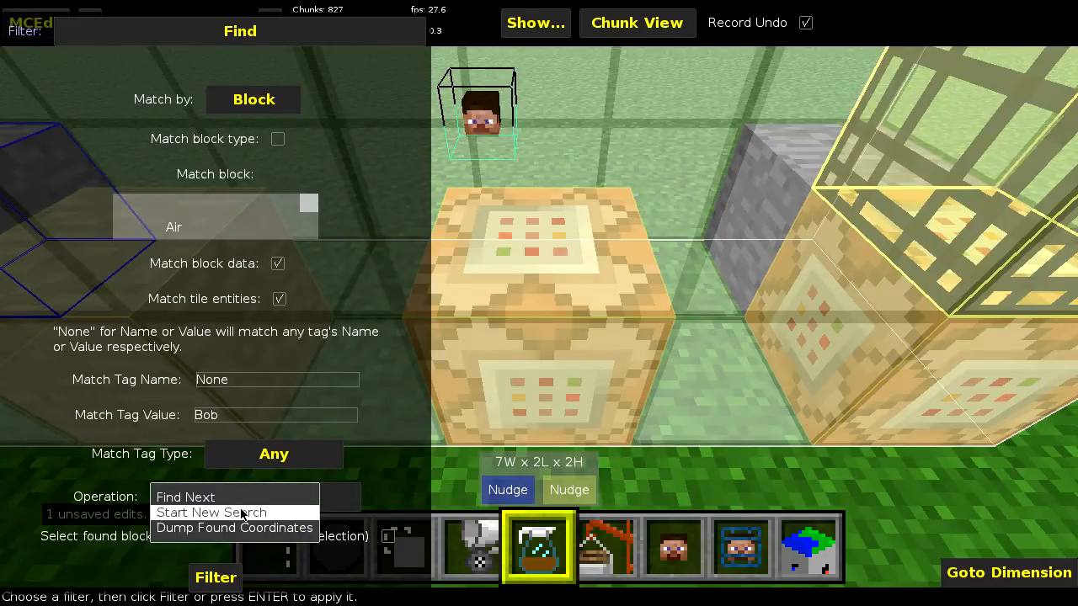
pyautogui.click(242, 514)
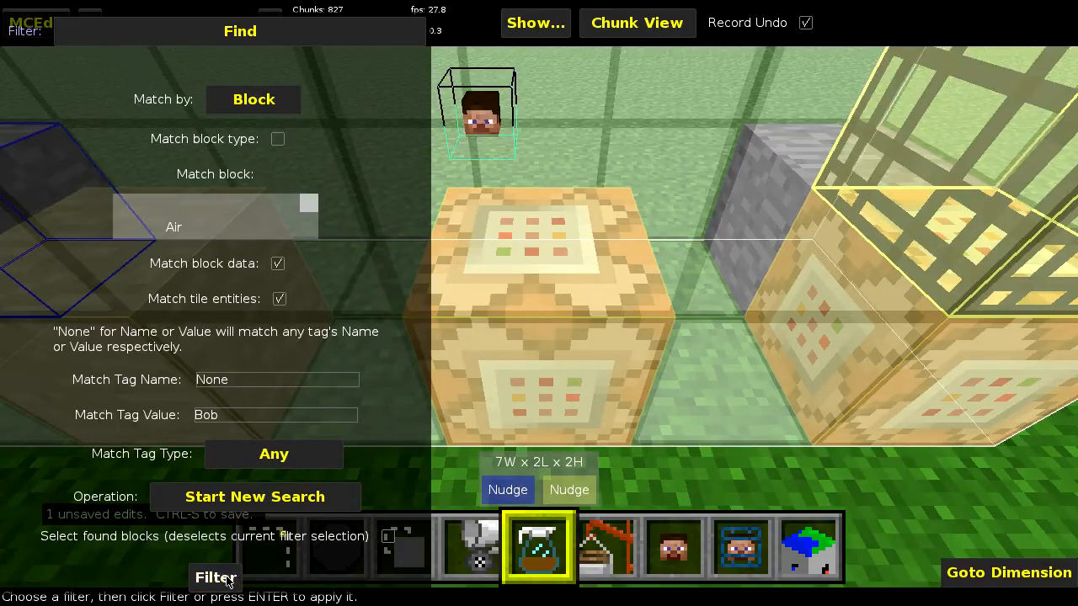
pyautogui.click(226, 580)
pyautogui.click(693, 342)
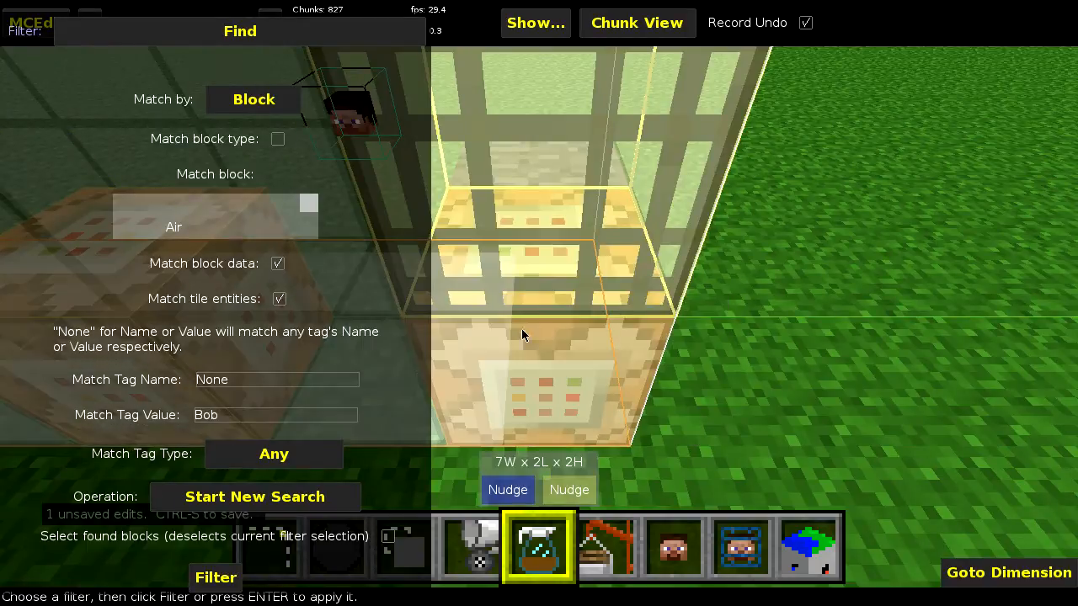
pyautogui.click(216, 579)
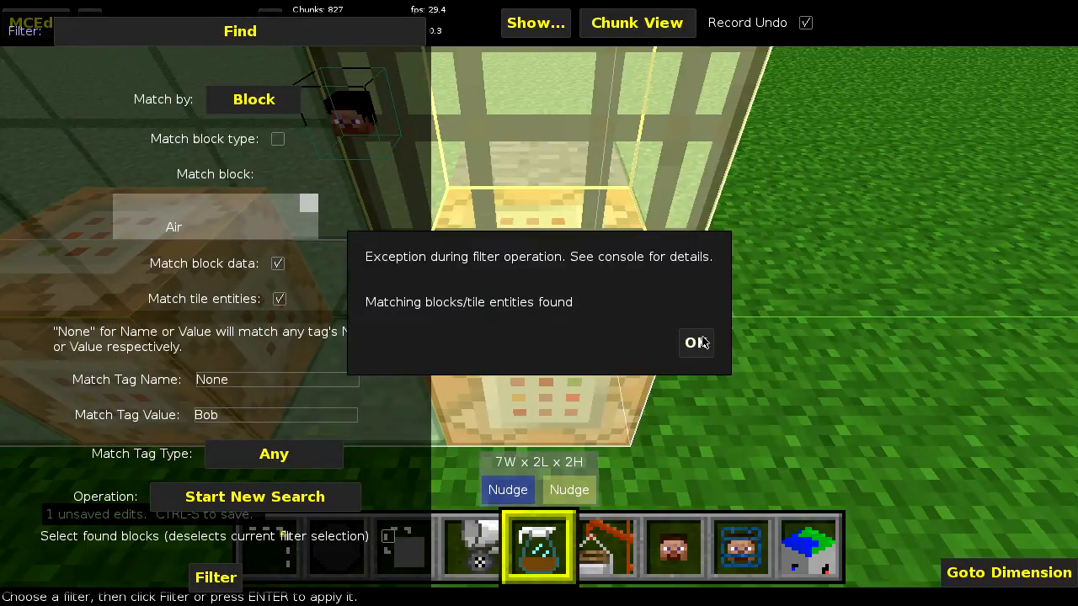
pyautogui.click(695, 342)
pyautogui.click(283, 583)
pyautogui.click(694, 342)
# - Switch the operation to Find Next and run it twice to go to the following matching tile entities
pyautogui.click(257, 503)
pyautogui.click(253, 498)
pyautogui.click(217, 579)
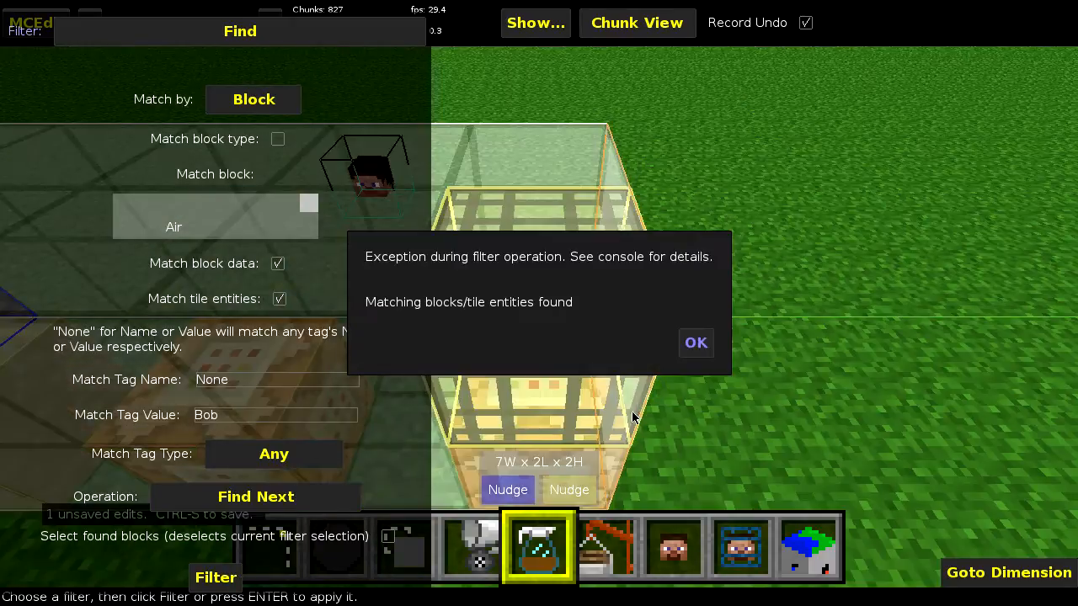
pyautogui.click(695, 342)
pyautogui.click(221, 579)
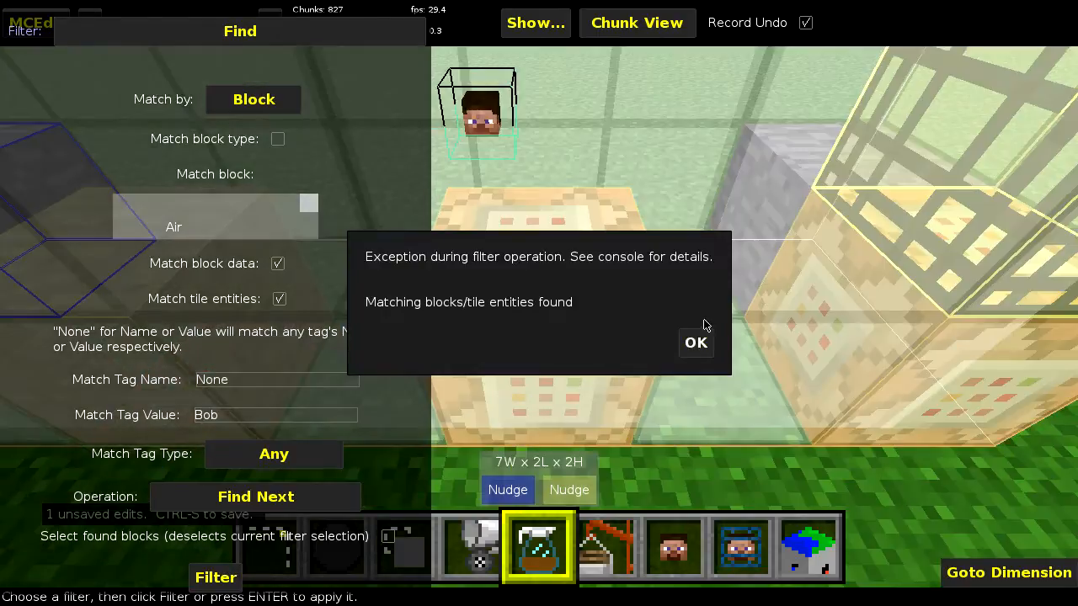
pyautogui.click(696, 344)
# - Enable Select found blocks and run Find Next three times so that each matching block becomes the selection
pyautogui.click(390, 537)
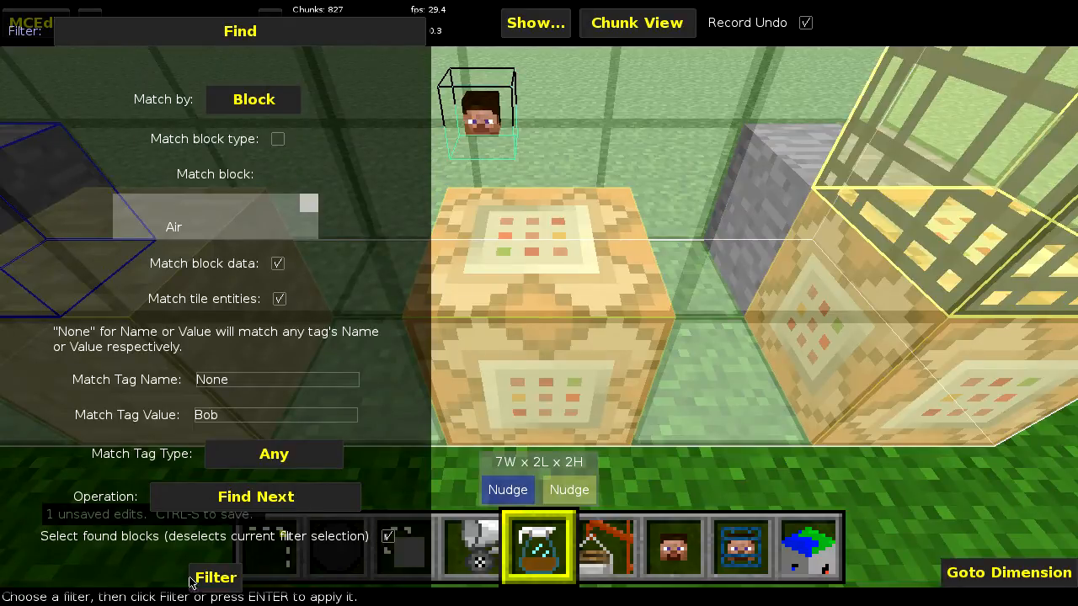
pyautogui.click(222, 583)
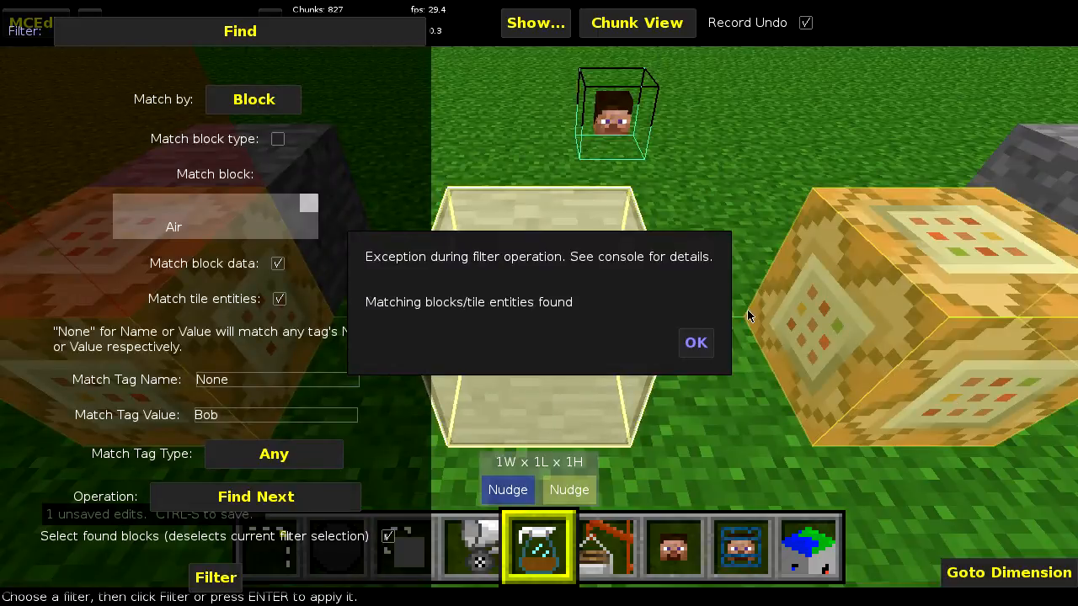
pyautogui.click(693, 344)
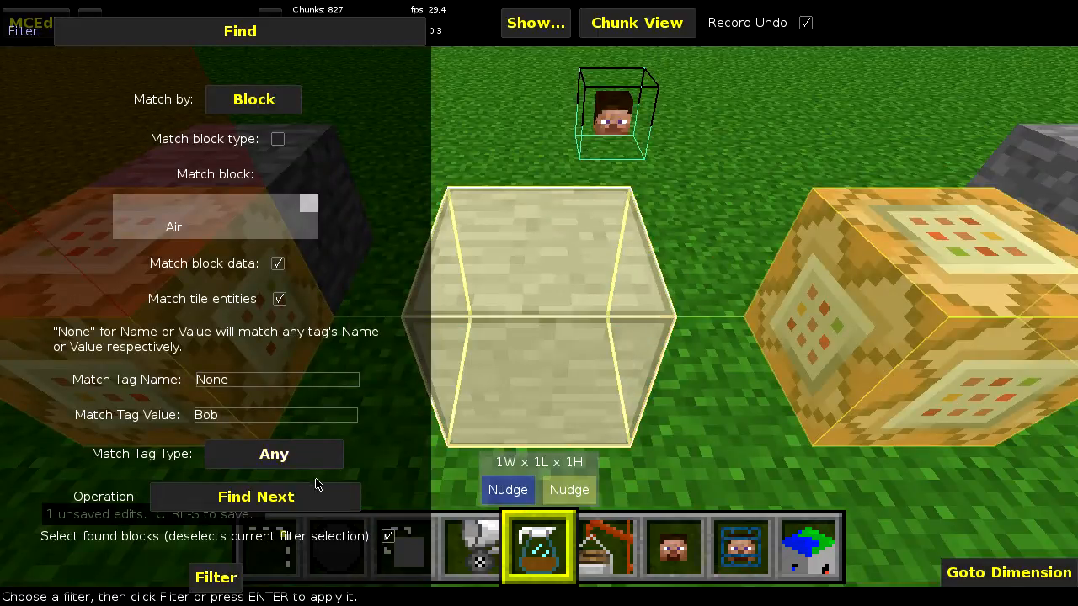
pyautogui.click(217, 585)
pyautogui.click(705, 351)
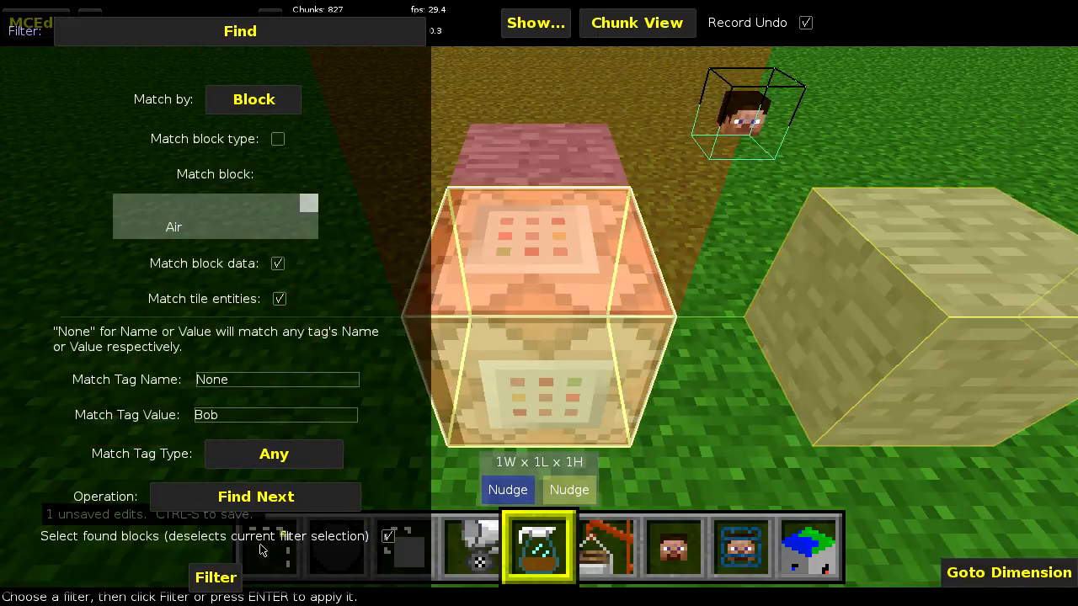
pyautogui.click(221, 584)
pyautogui.click(696, 343)
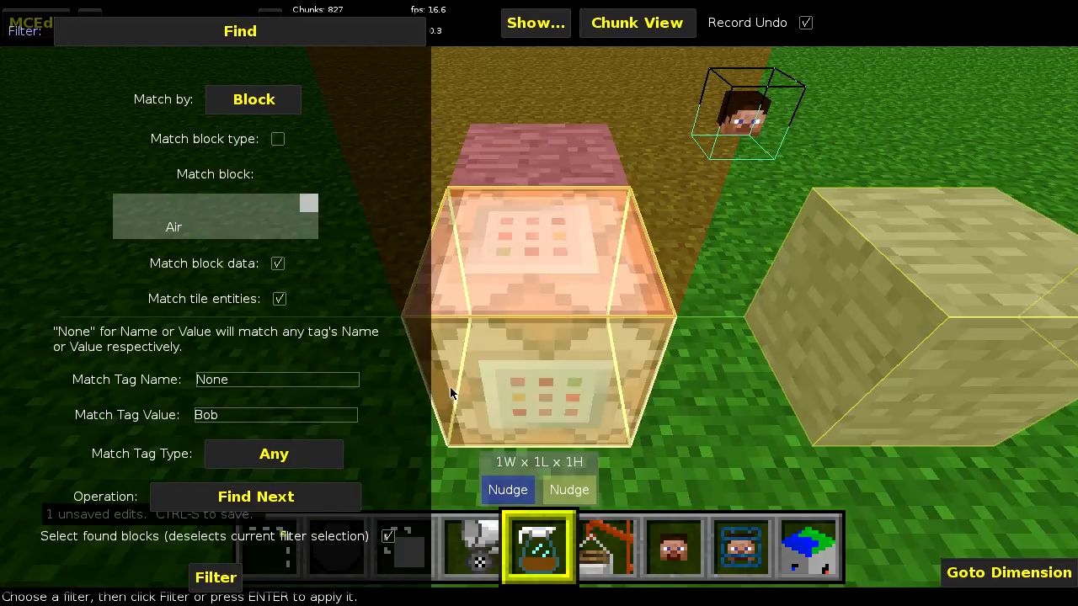
# - Set the operation to Start New Search and reselect the whole test set as a 7W x 2L x 2H box
pyautogui.click(226, 495)
pyautogui.click(228, 514)
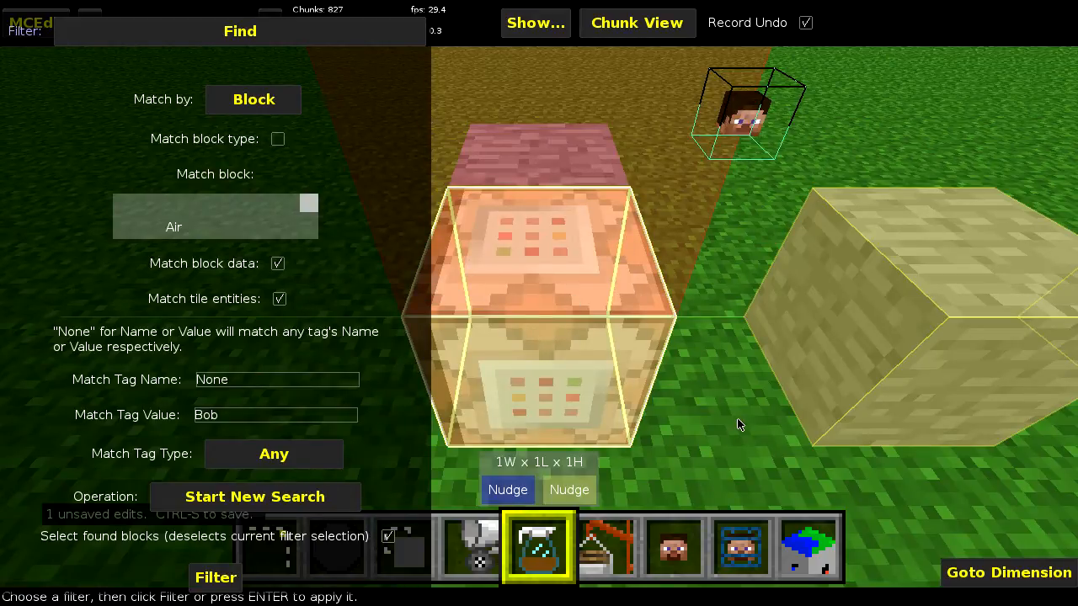
pyautogui.press('Return')
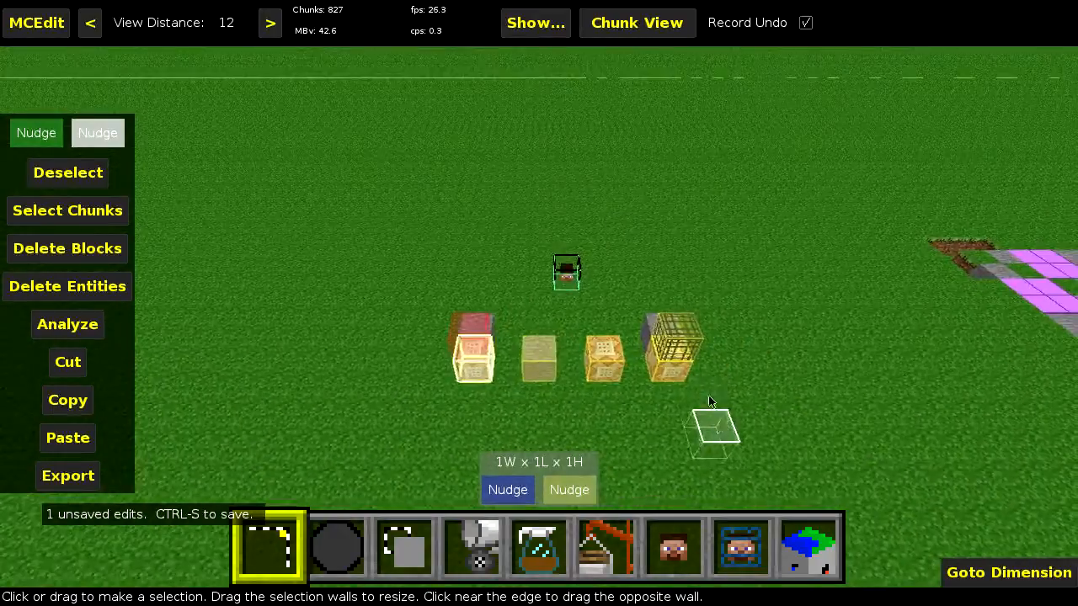
pyautogui.click(670, 358)
pyautogui.click(474, 335)
pyautogui.moveTo(570, 360); pyautogui.dragTo(573, 337)
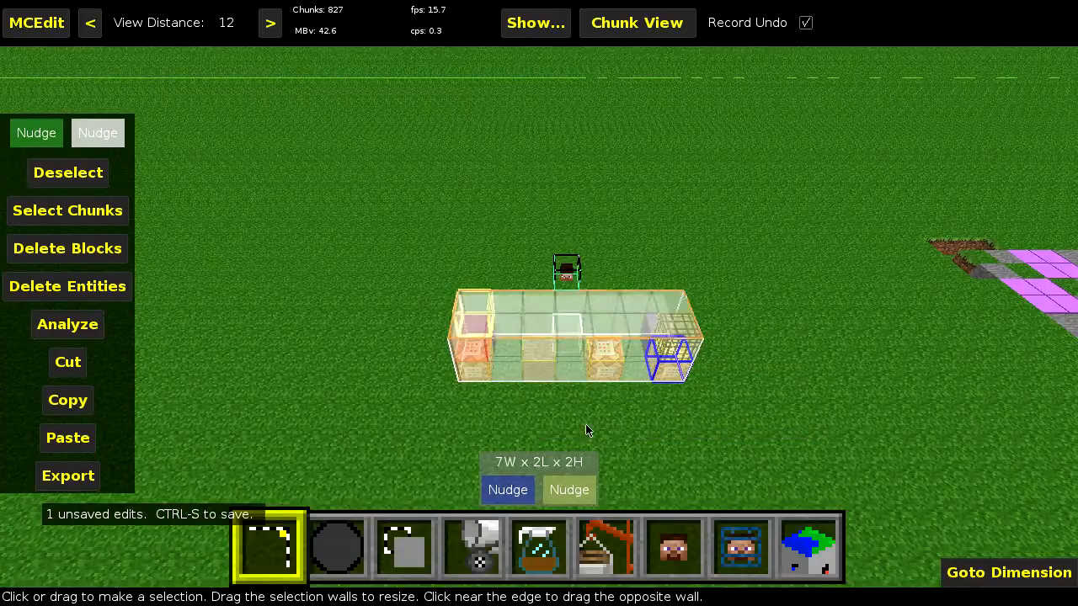
# - Return to the Find filter and run Start New Search with Select found blocks enabled to select the first matching block
pyautogui.click(543, 537)
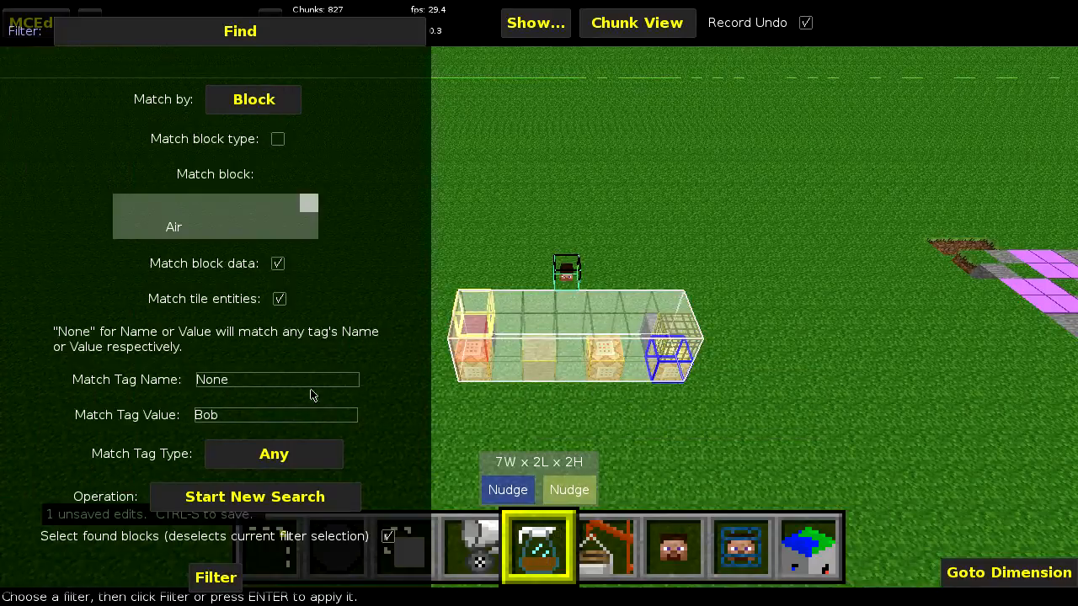
pyautogui.click(244, 508)
pyautogui.click(243, 510)
pyautogui.click(219, 579)
pyautogui.click(686, 343)
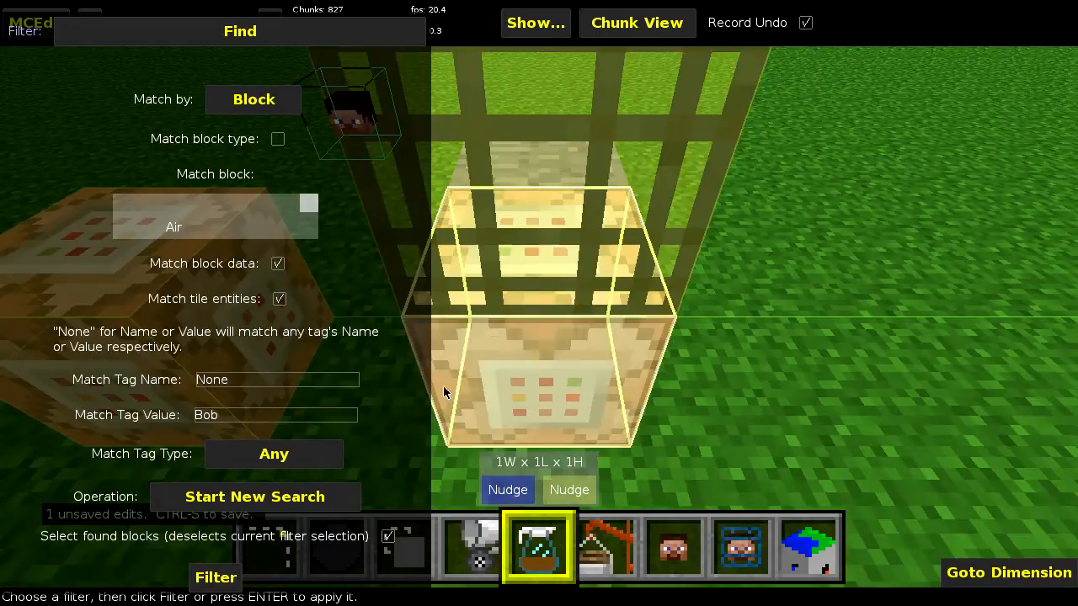
# - Change the operation to Find Next and run it repeatedly to select each remaining matching block in turn
pyautogui.click(309, 508)
pyautogui.click(273, 497)
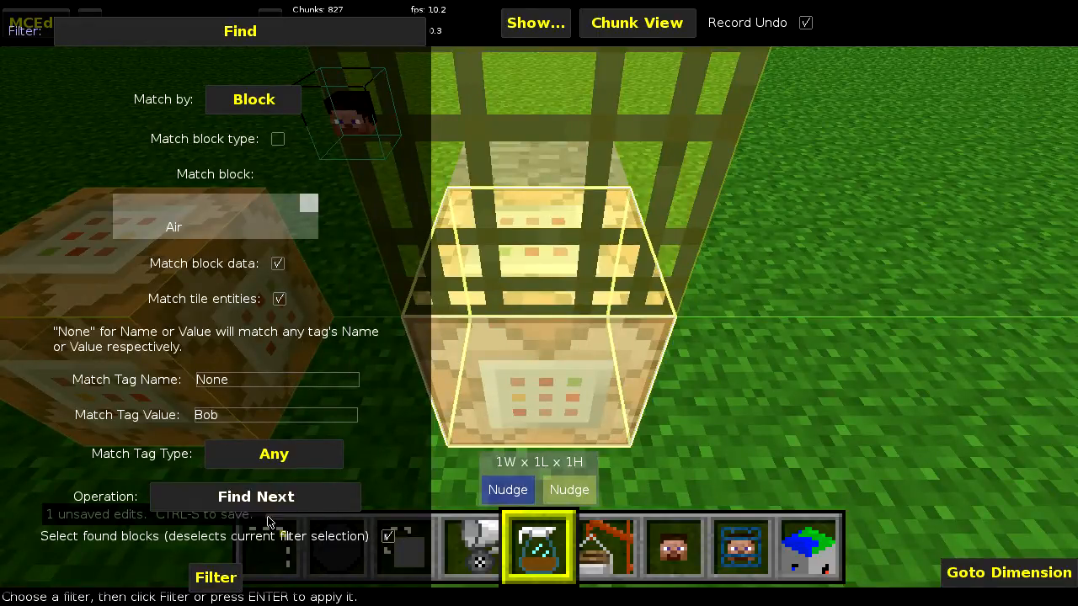
pyautogui.click(217, 578)
pyautogui.click(684, 352)
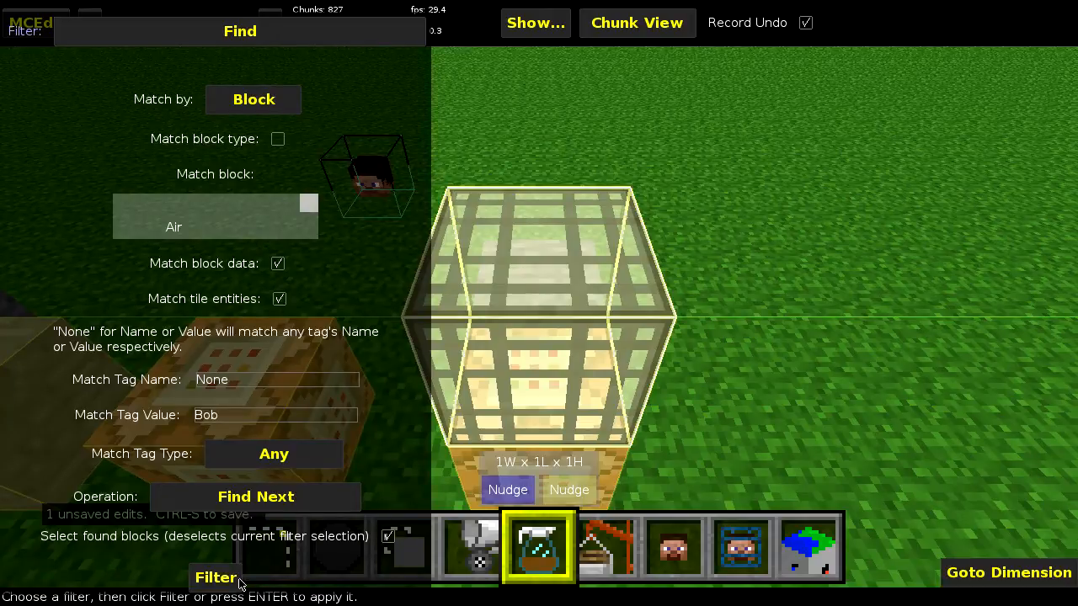
pyautogui.click(237, 581)
pyautogui.click(691, 343)
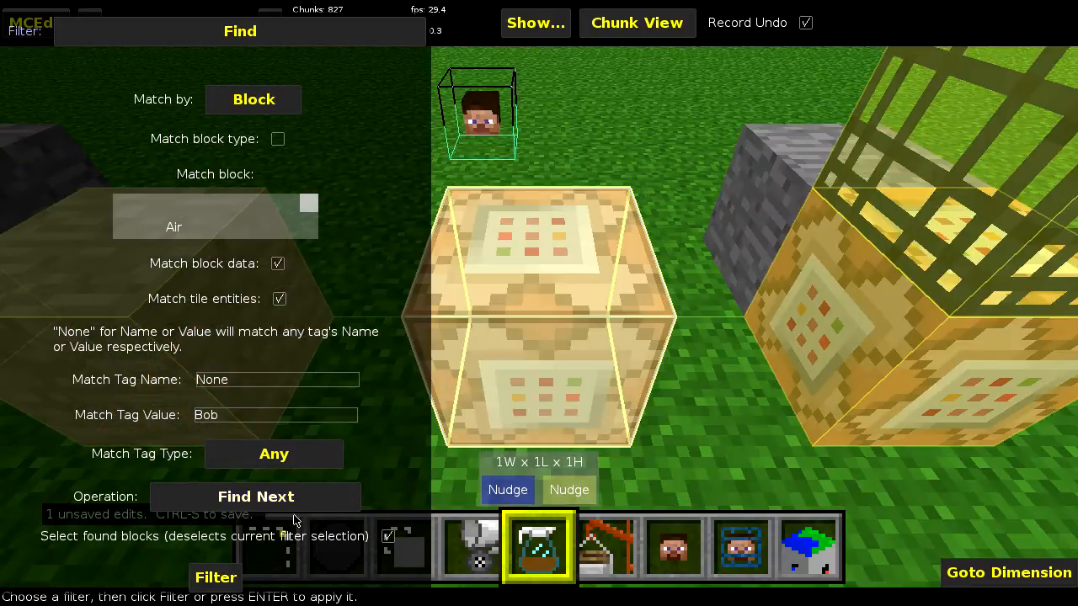
pyautogui.click(212, 579)
pyautogui.click(696, 342)
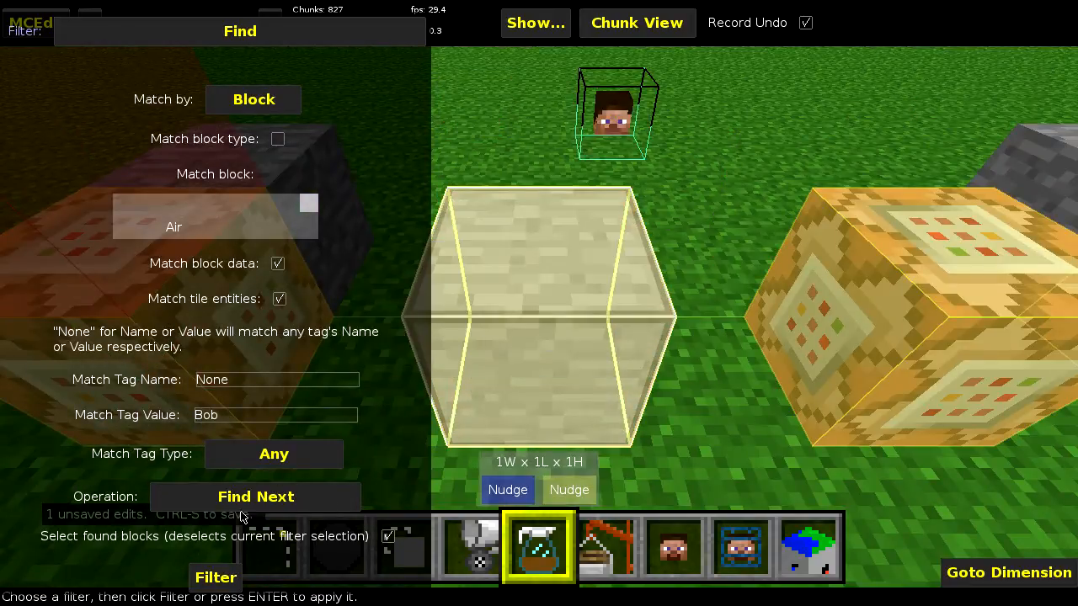
pyautogui.click(212, 579)
pyautogui.click(696, 342)
pyautogui.click(221, 580)
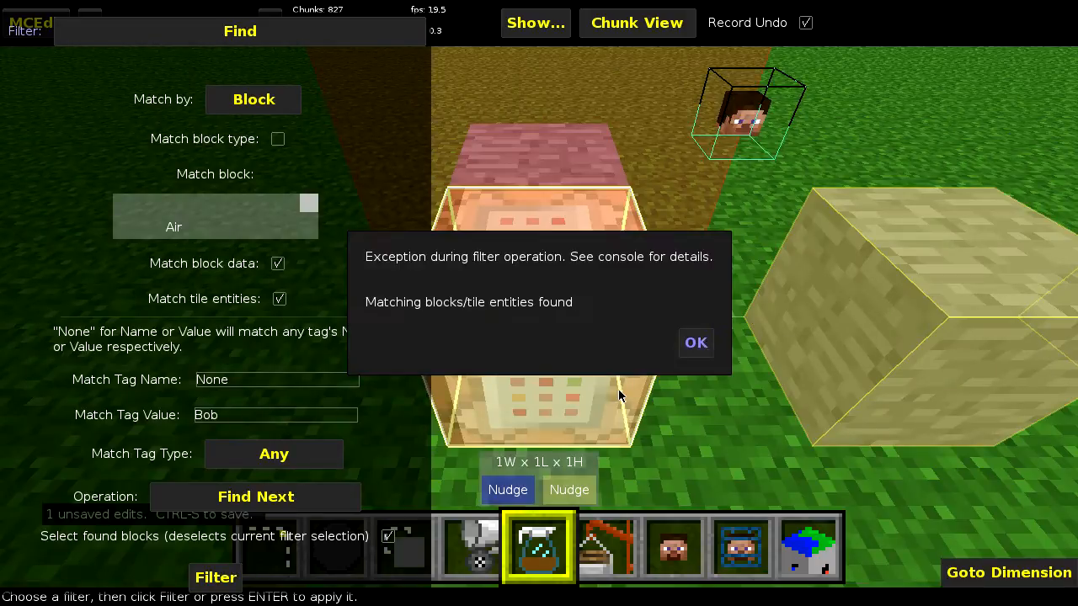
pyautogui.click(708, 340)
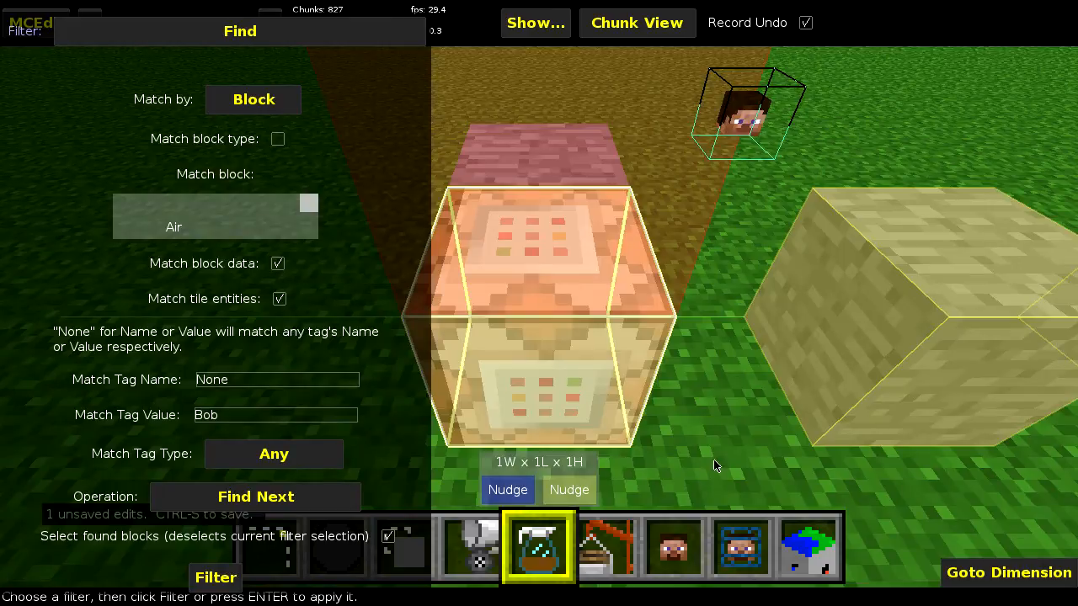
# - Select the row of command blocks, chest and spawner as a 7W x 1L x 2H box and reopen the Find filter
pyautogui.press('1')
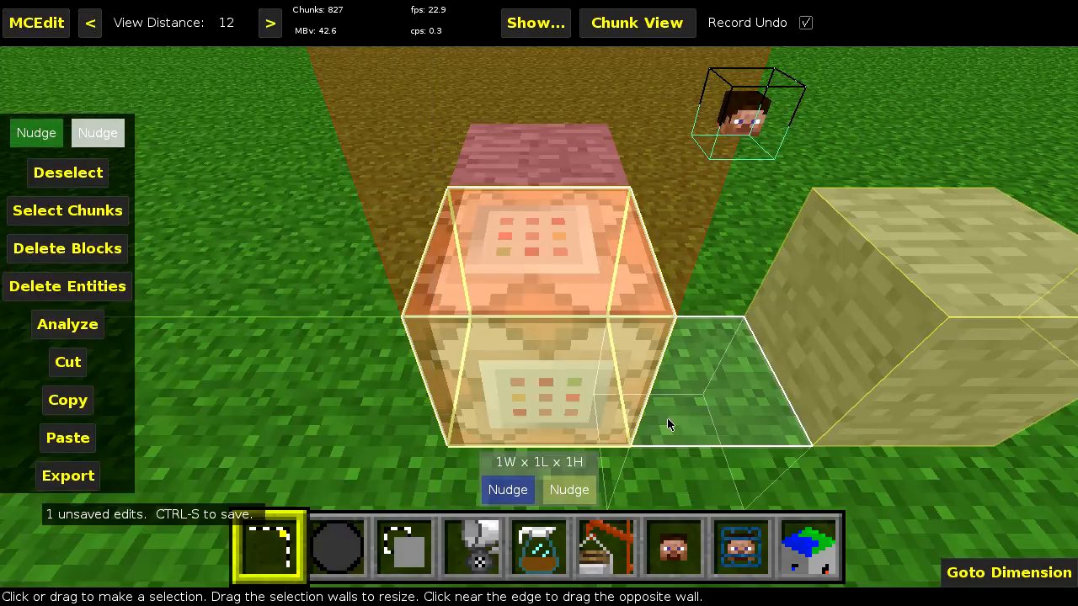
pyautogui.press('s')
pyautogui.press('d')
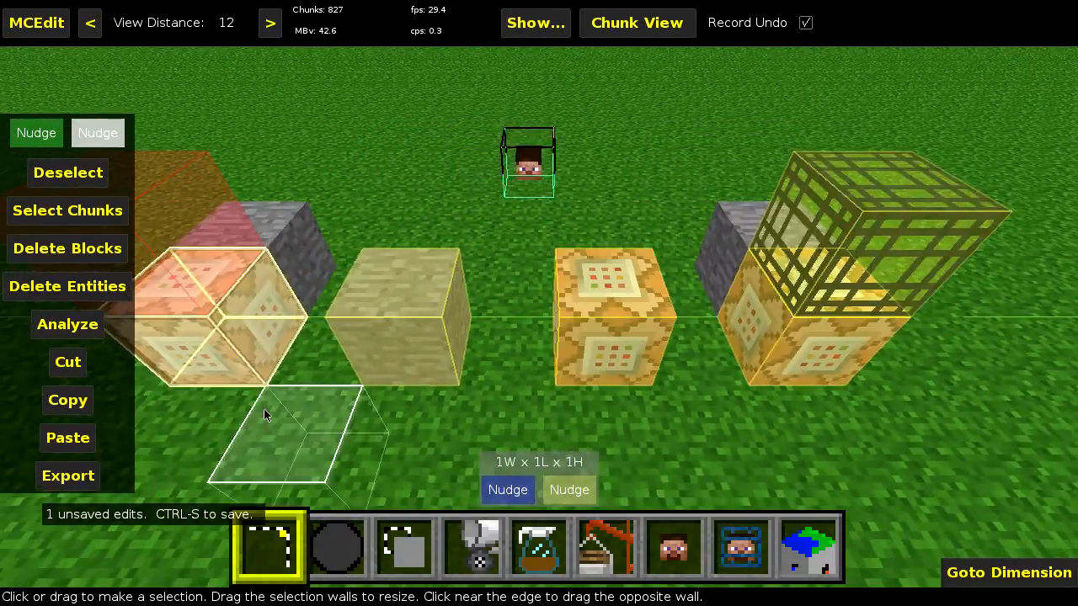
pyautogui.click(263, 408)
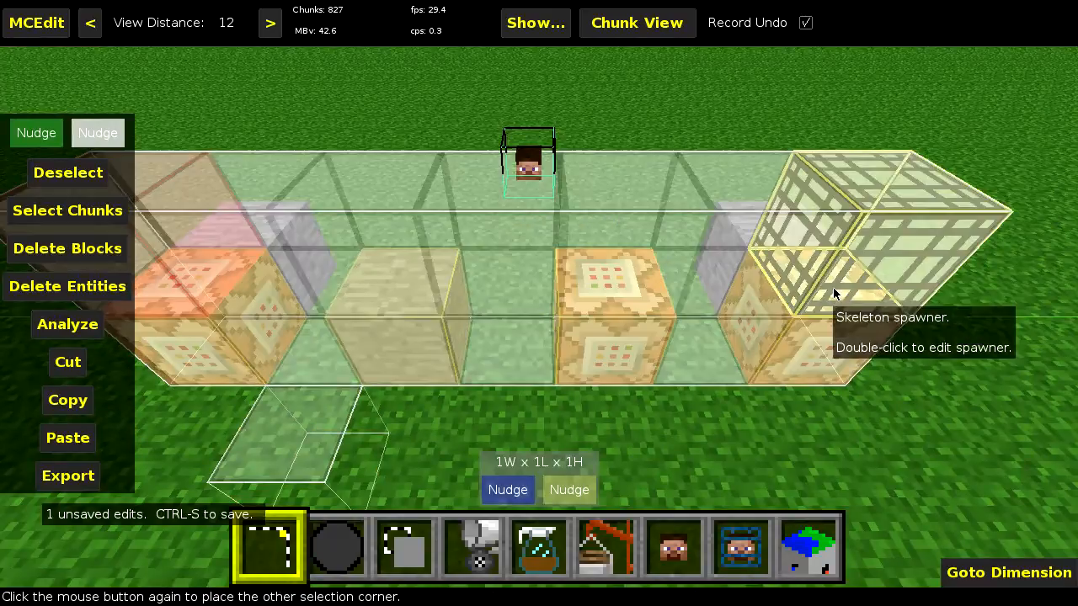
pyautogui.click(833, 287)
pyautogui.press('5')
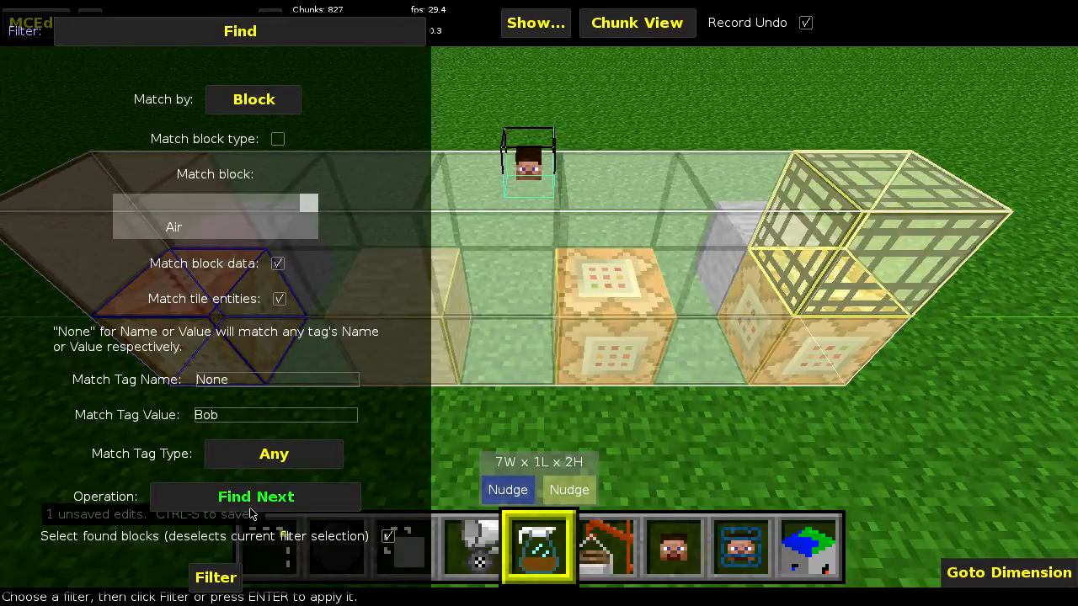
# - Set the Find filter to match by Entity and run Find Next on the selected row
pyautogui.click(261, 100)
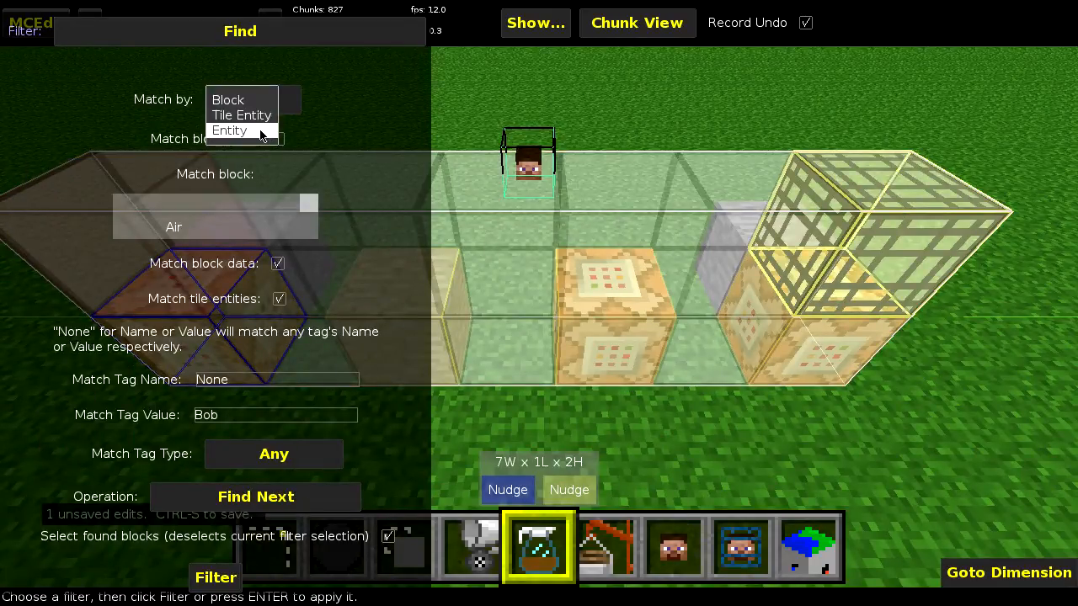
pyautogui.click(240, 131)
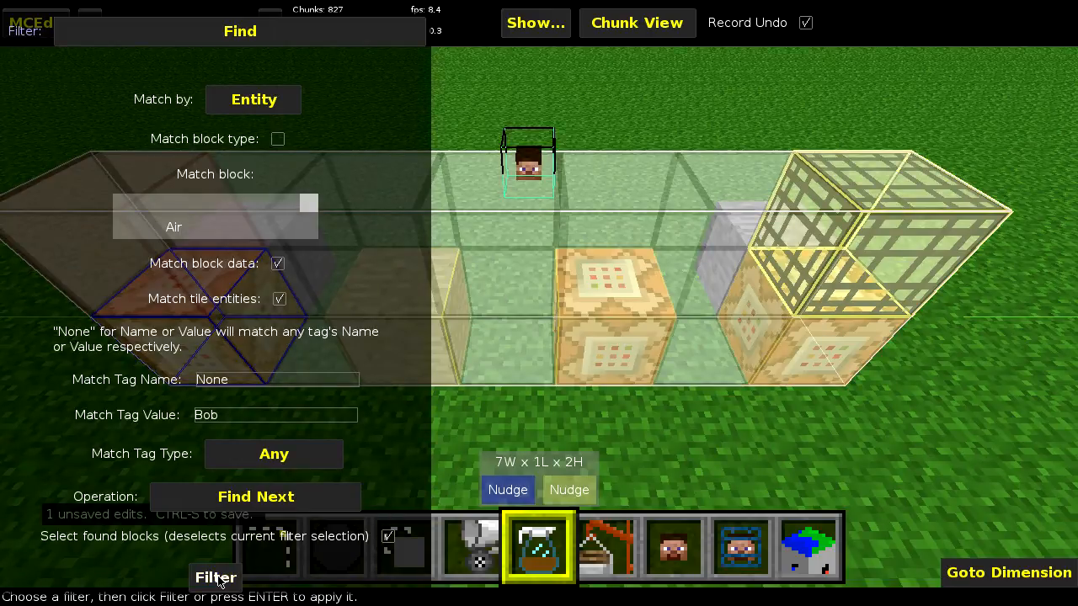
pyautogui.click(216, 578)
pyautogui.click(695, 343)
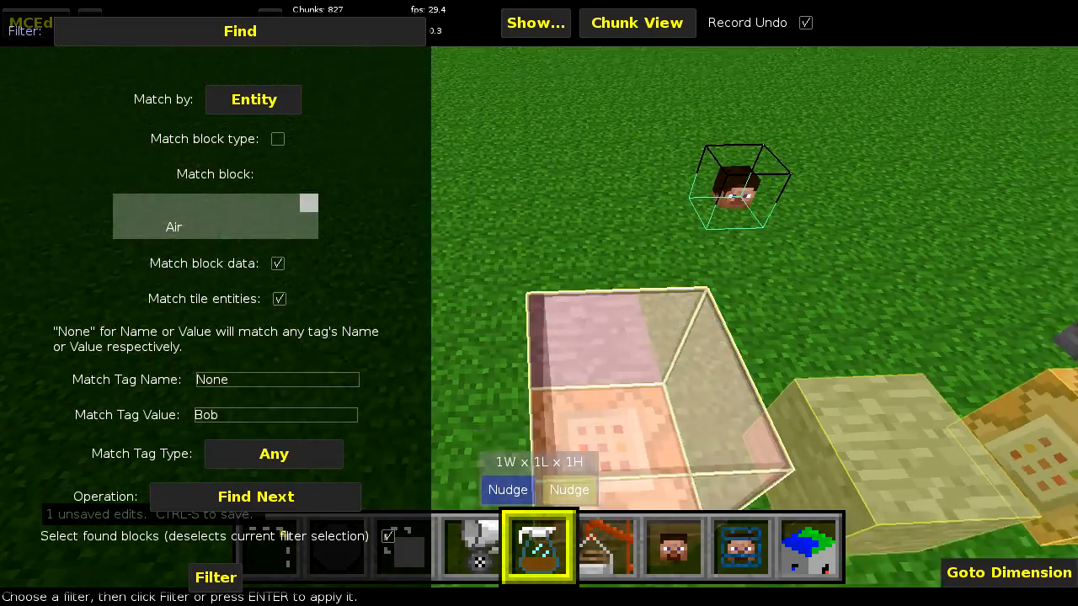
# - Reselect the whole test set as a 7W x 2L x 2H box and reopen the Find filter
pyautogui.press('s')
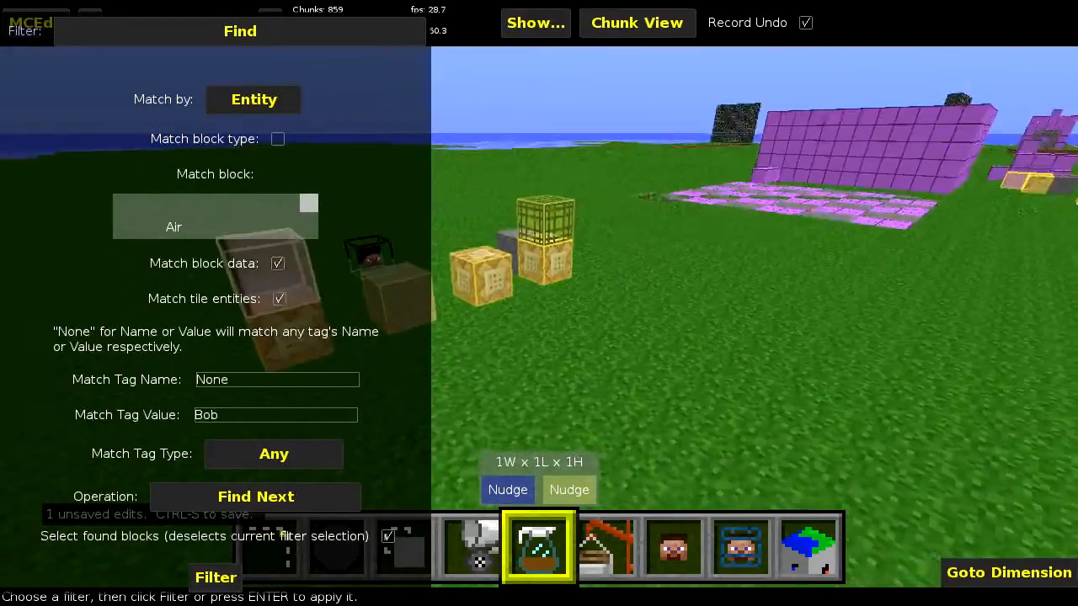
pyautogui.press('w')
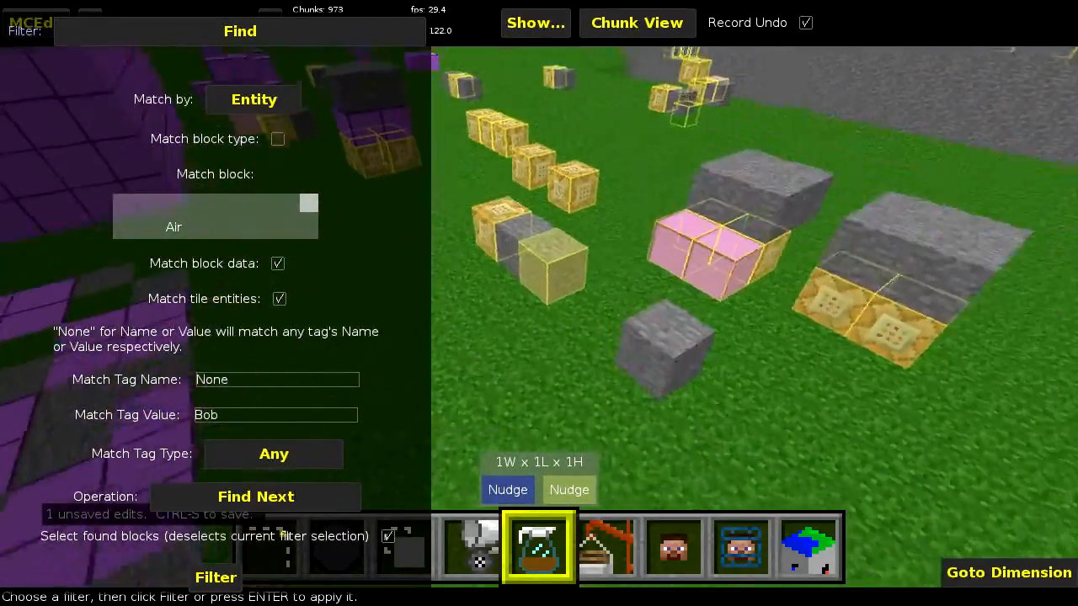
pyautogui.press('w')
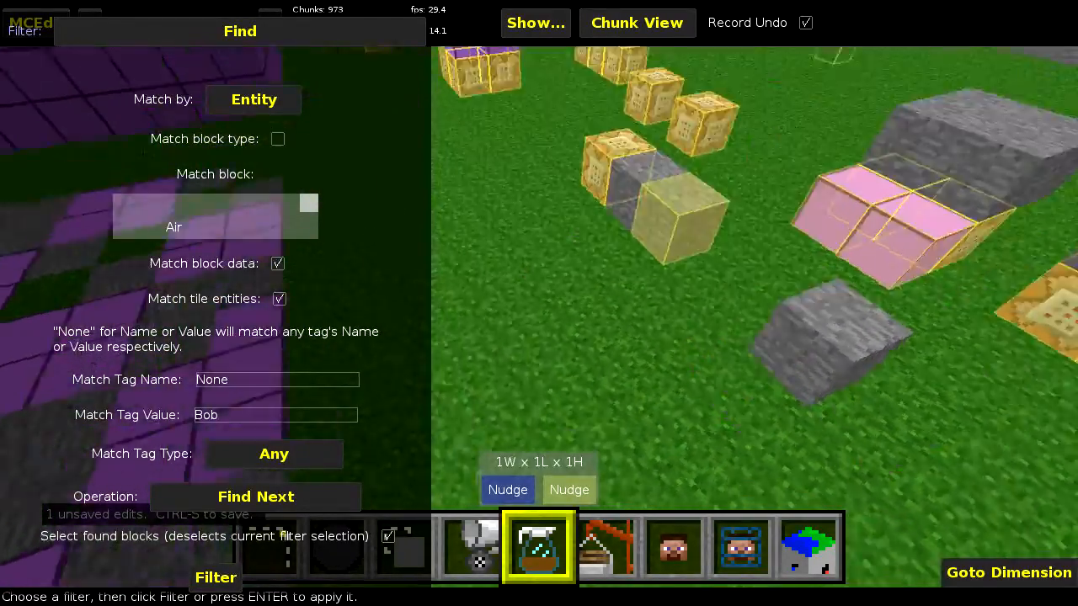
pyautogui.press('w')
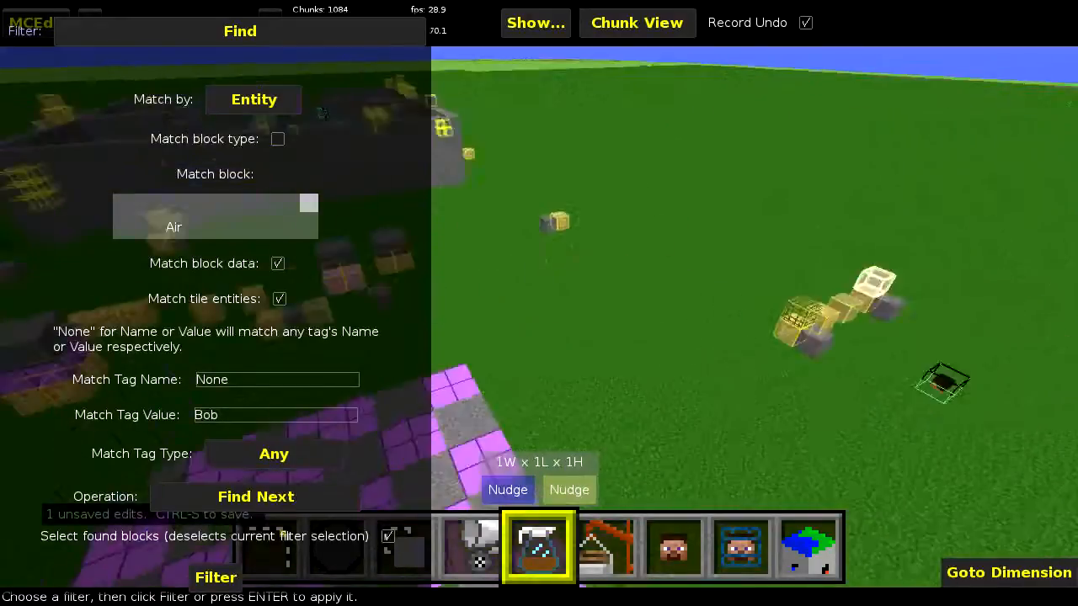
pyautogui.press('w')
pyautogui.rightClick(567, 357)
pyautogui.press('space')
pyautogui.press('shift')
pyautogui.press('1')
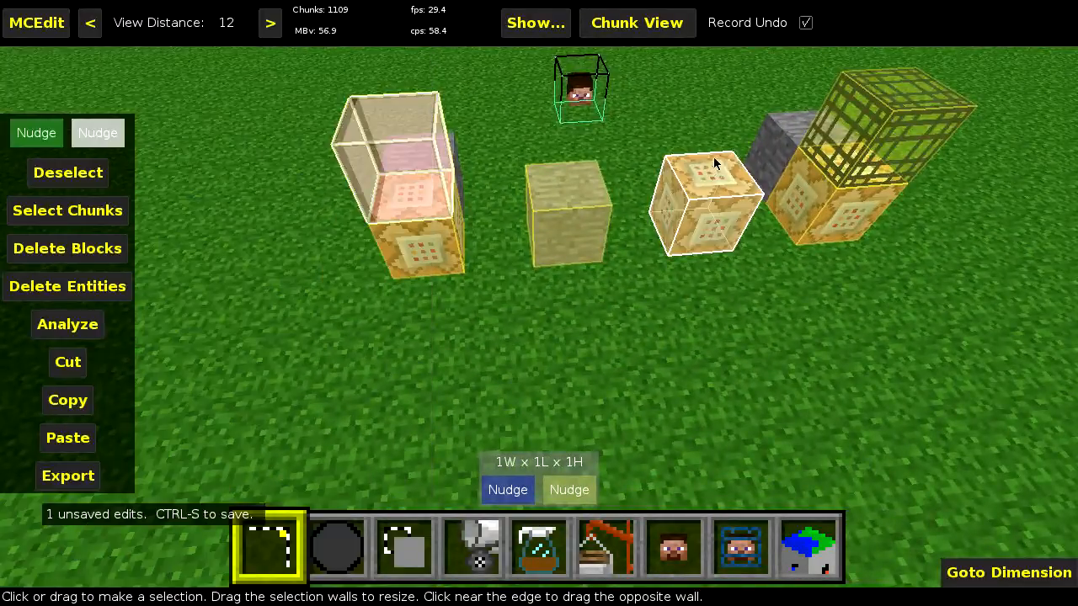
pyautogui.click(714, 156)
pyautogui.click(424, 227)
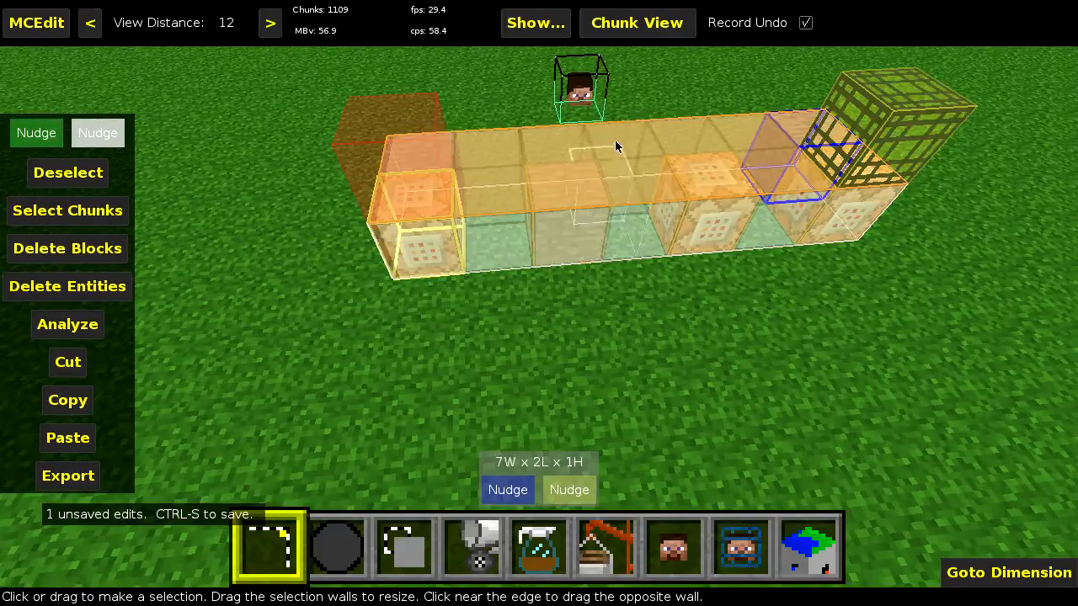
pyautogui.moveTo(615, 142); pyautogui.dragTo(616, 89)
pyautogui.click(544, 530)
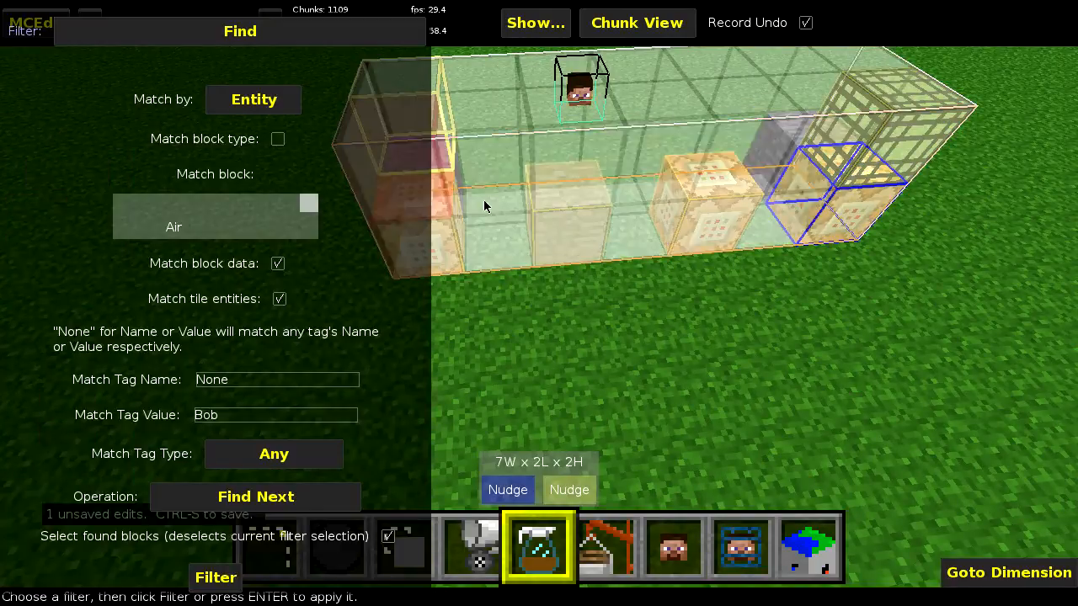
# - Set Match by to Block, enable Match block type and choose Chest as the block to match
pyautogui.click(267, 109)
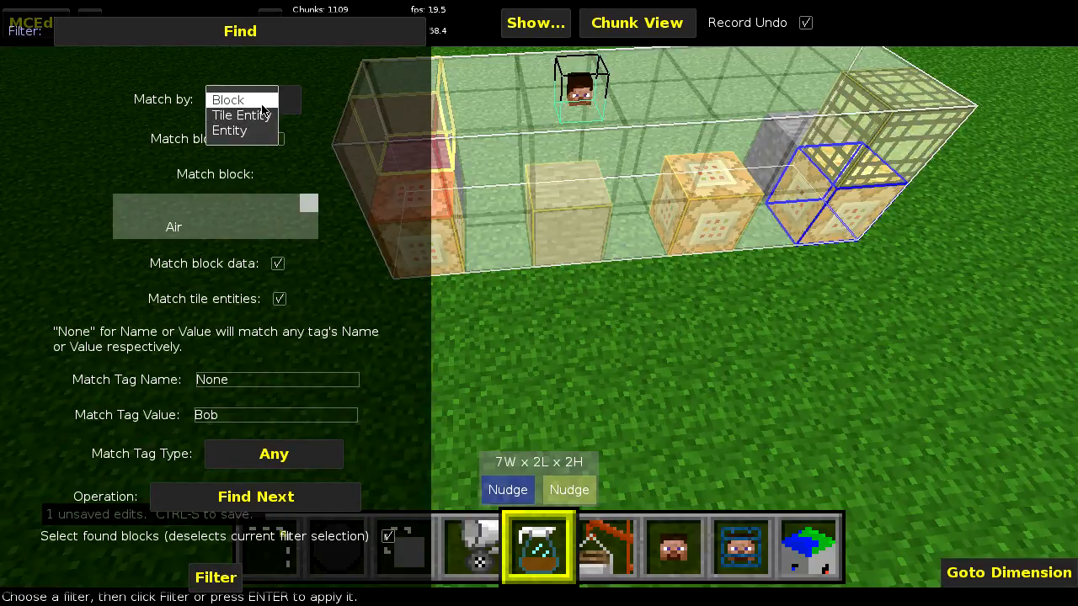
pyautogui.click(263, 103)
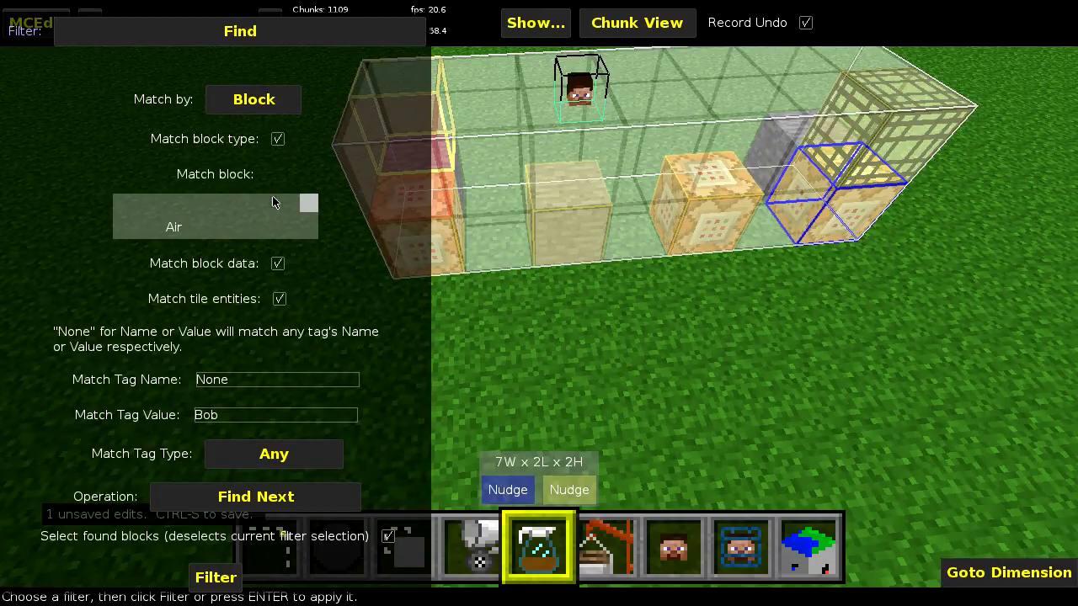
pyautogui.click(261, 222)
pyautogui.write('che')
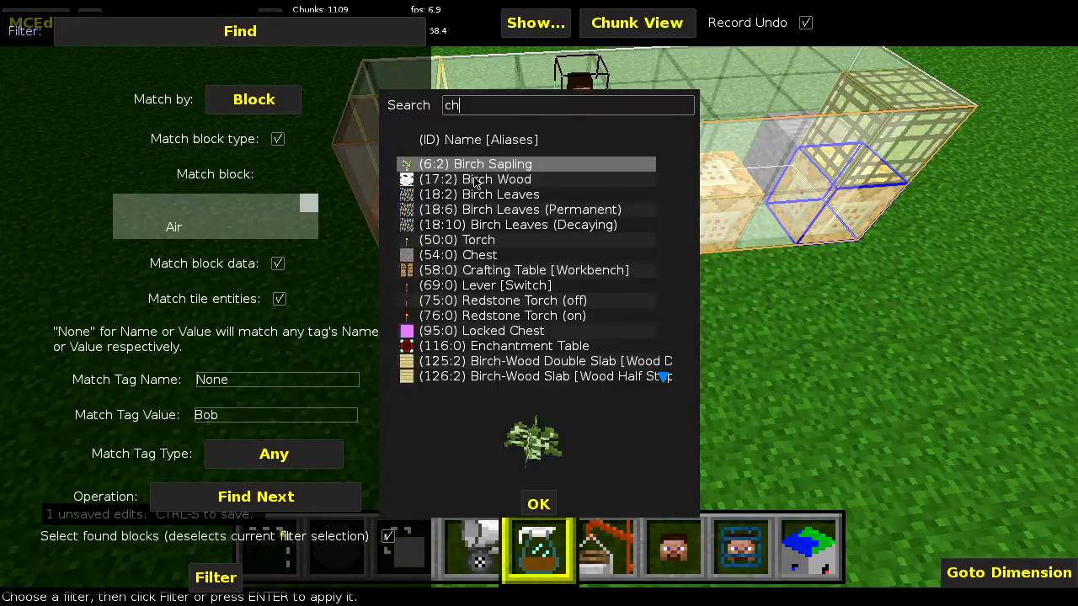
pyautogui.click(539, 504)
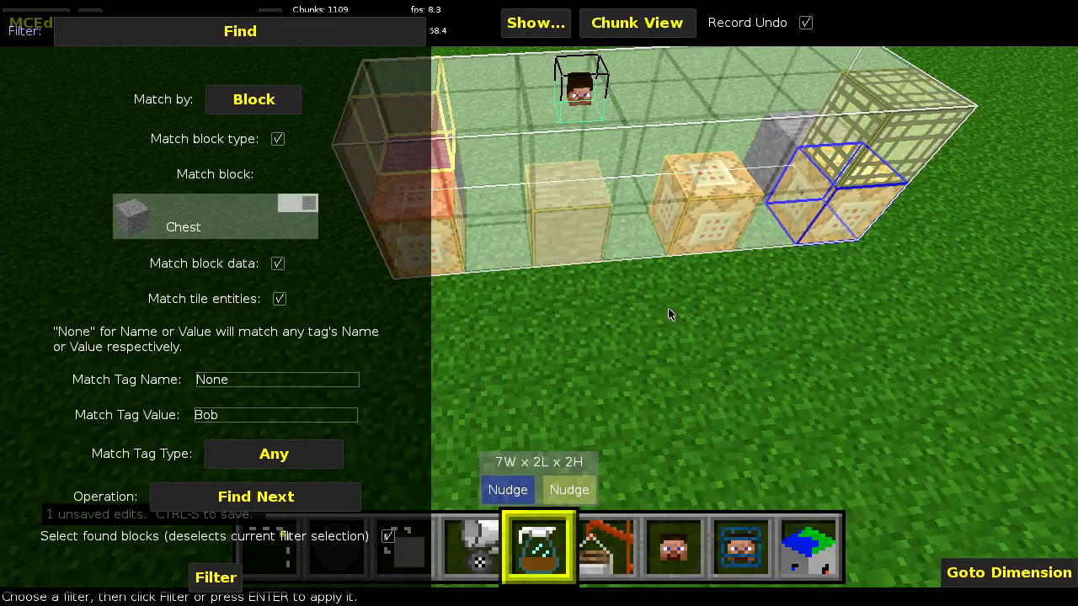
# - Inspect the block ID, data value and tile entity tags of the chest in the test set
pyautogui.press('1')
pyautogui.rightClick(612, 315)
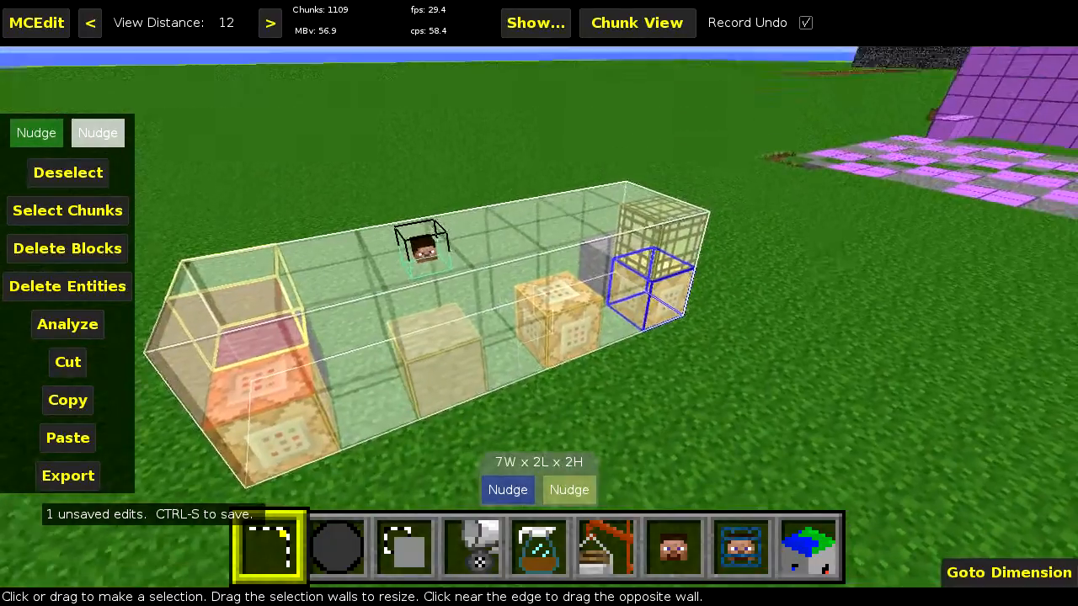
pyautogui.rightClick(539, 303)
pyautogui.moveTo(411, 444)
pyautogui.press('alt')
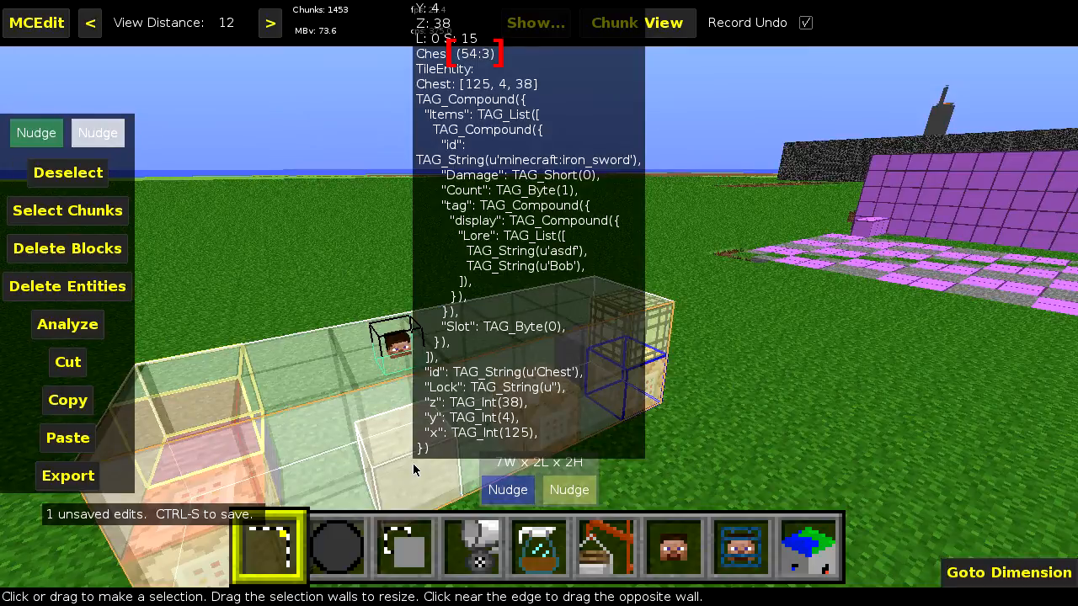
pyautogui.press('d')
pyautogui.moveTo(718, 363); pyautogui.dragTo(694, 408, button='right')
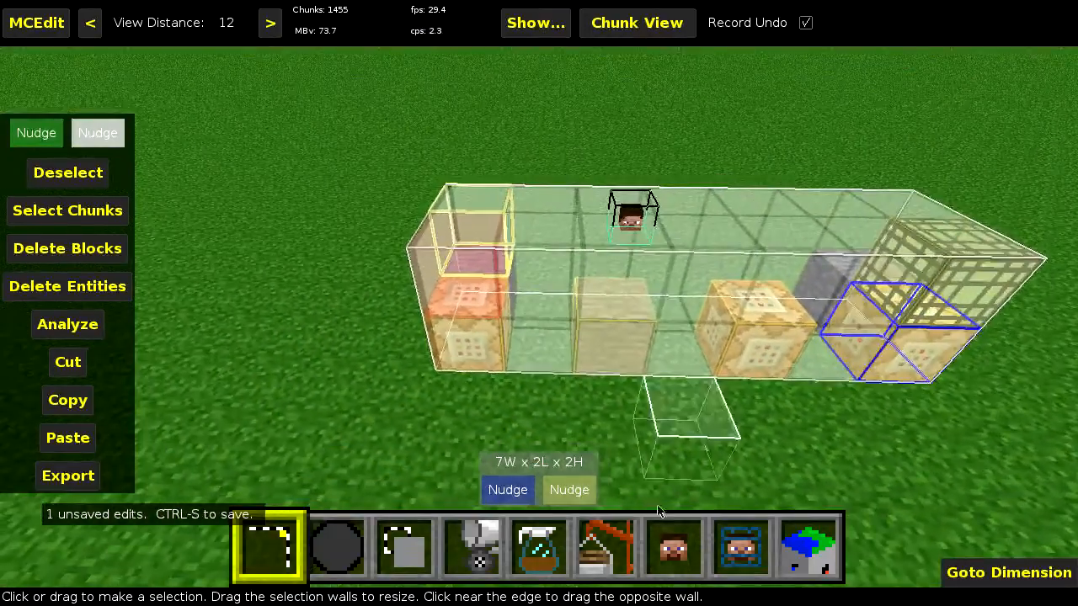
# - Reopen the Find filter and set the block to match to Chest 54:3
pyautogui.click(548, 540)
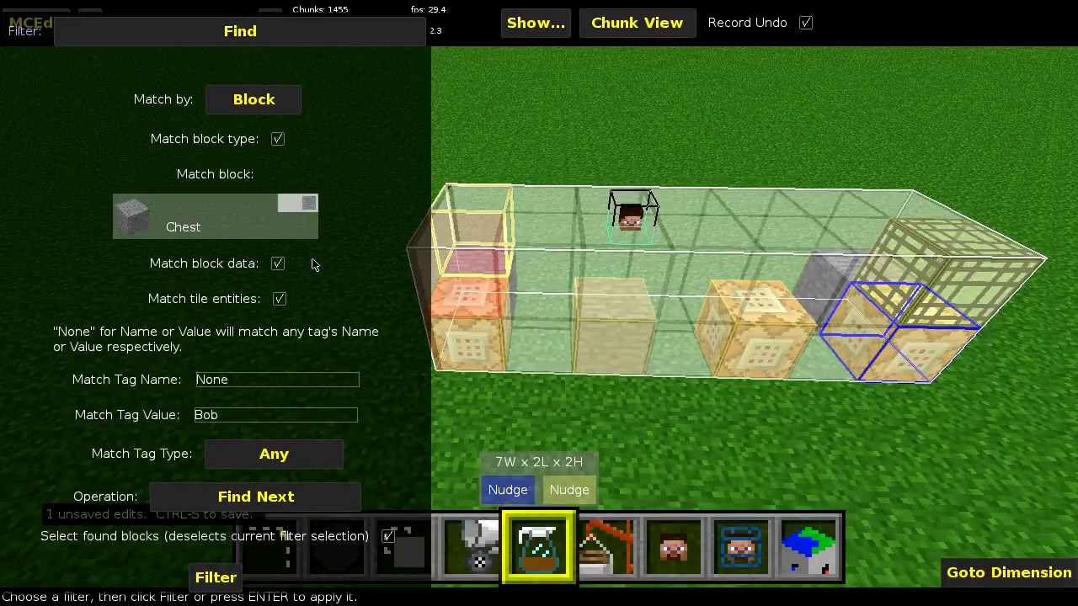
pyautogui.click(203, 218)
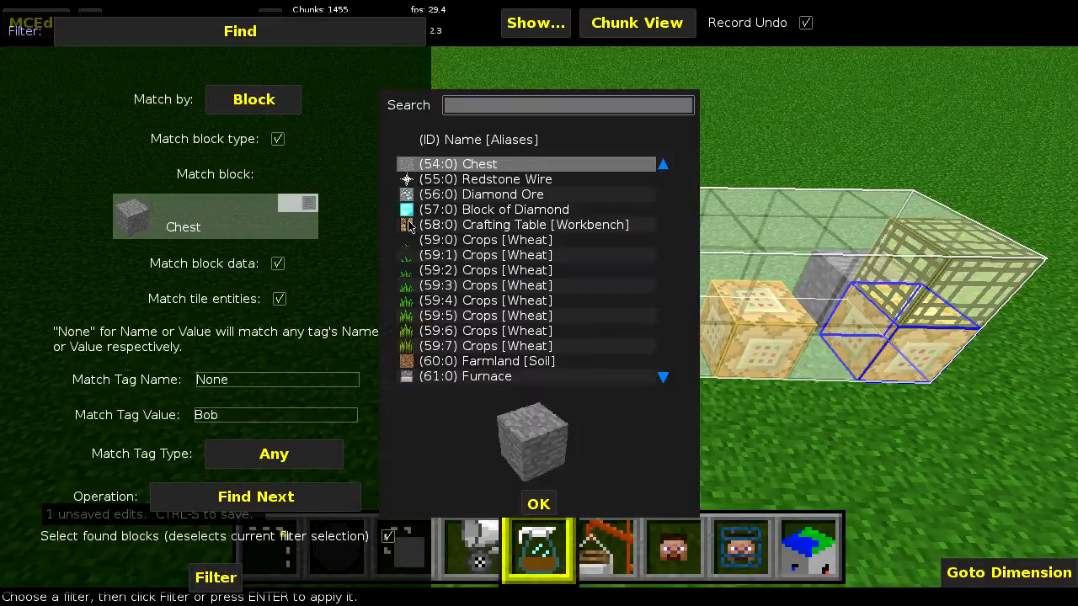
pyautogui.click(482, 111)
pyautogui.write('54:3')
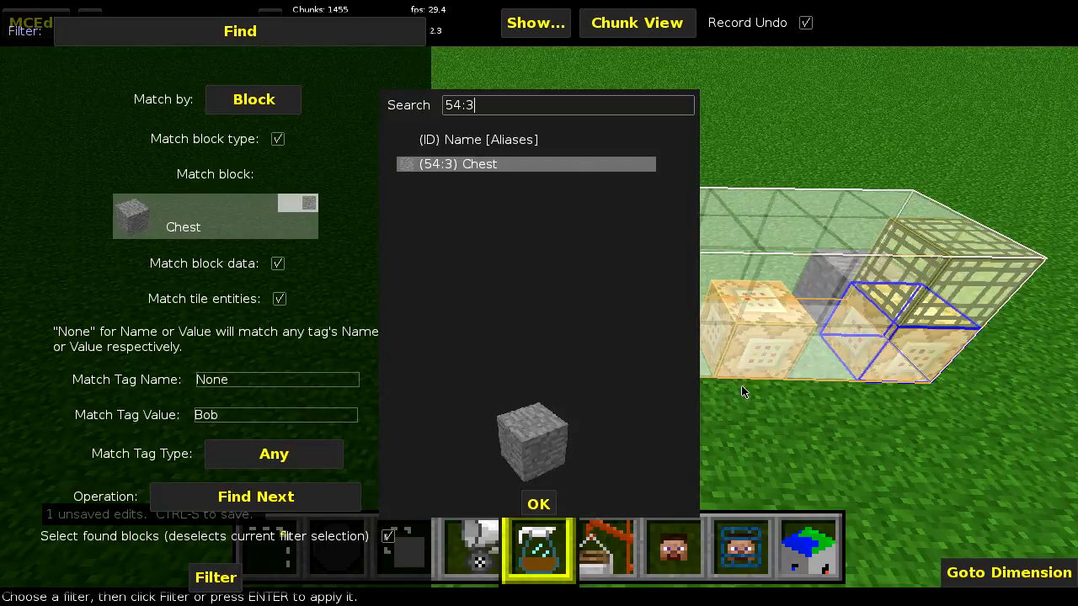
pyautogui.press('Return')
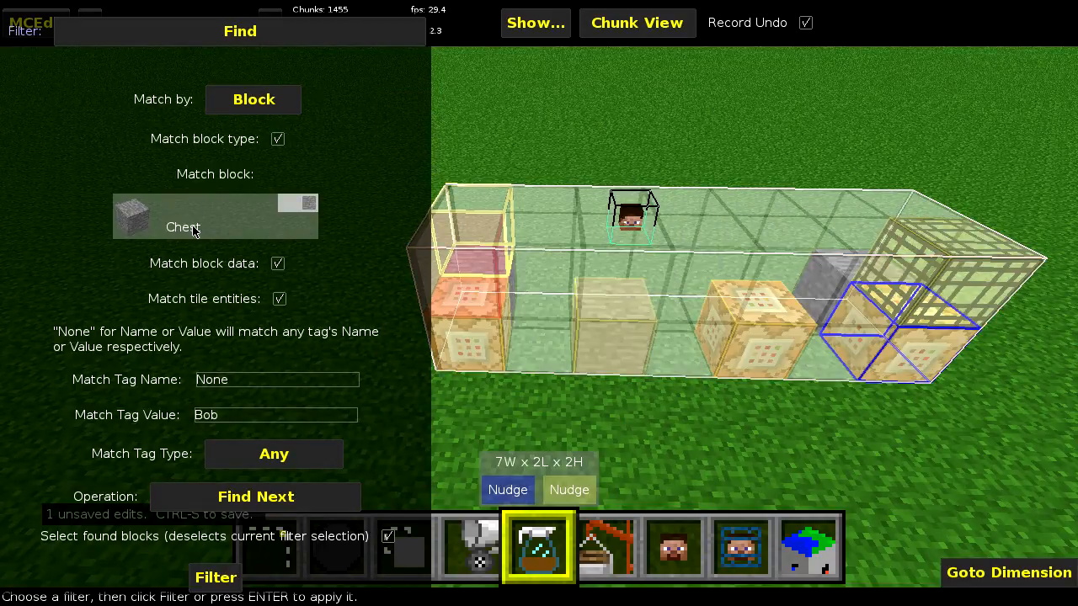
# - Turn off Match block data and set Match by to Tile Entity
pyautogui.click(279, 264)
pyautogui.click(248, 101)
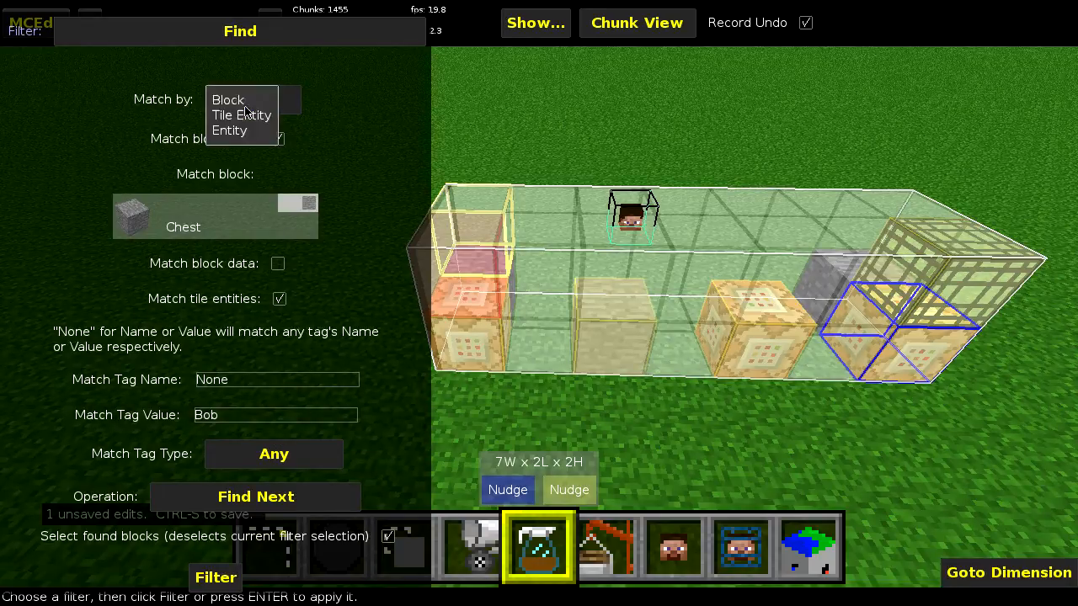
pyautogui.click(224, 113)
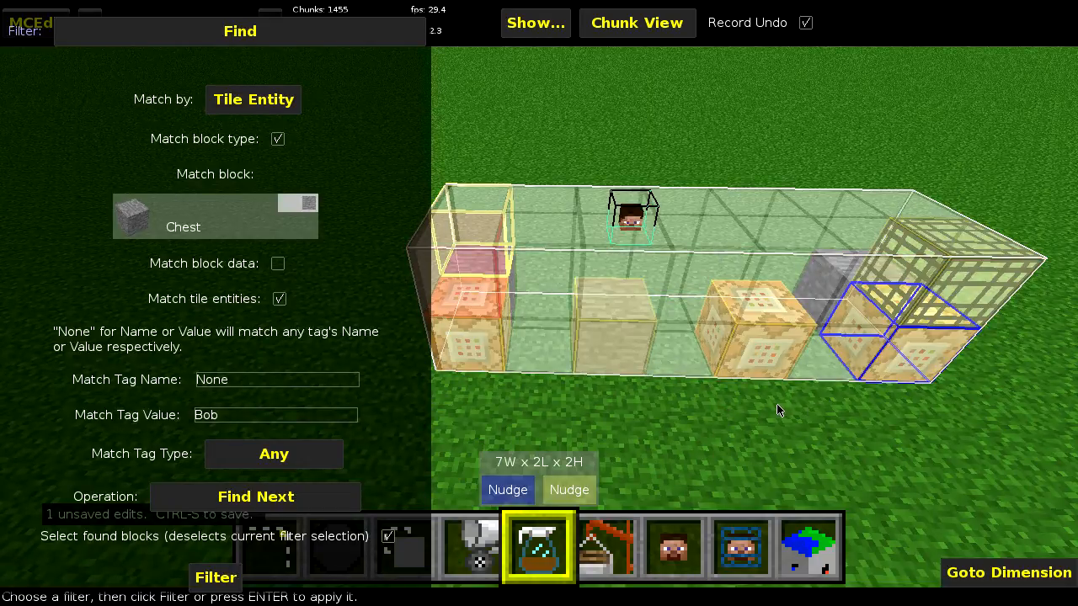
pyautogui.click(268, 106)
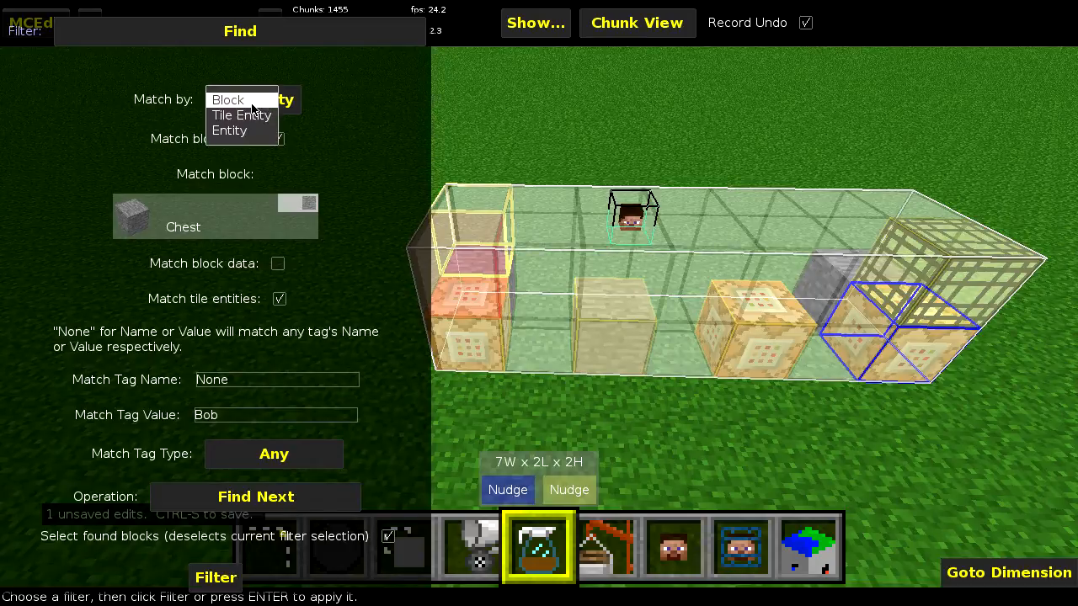
pyautogui.click(245, 101)
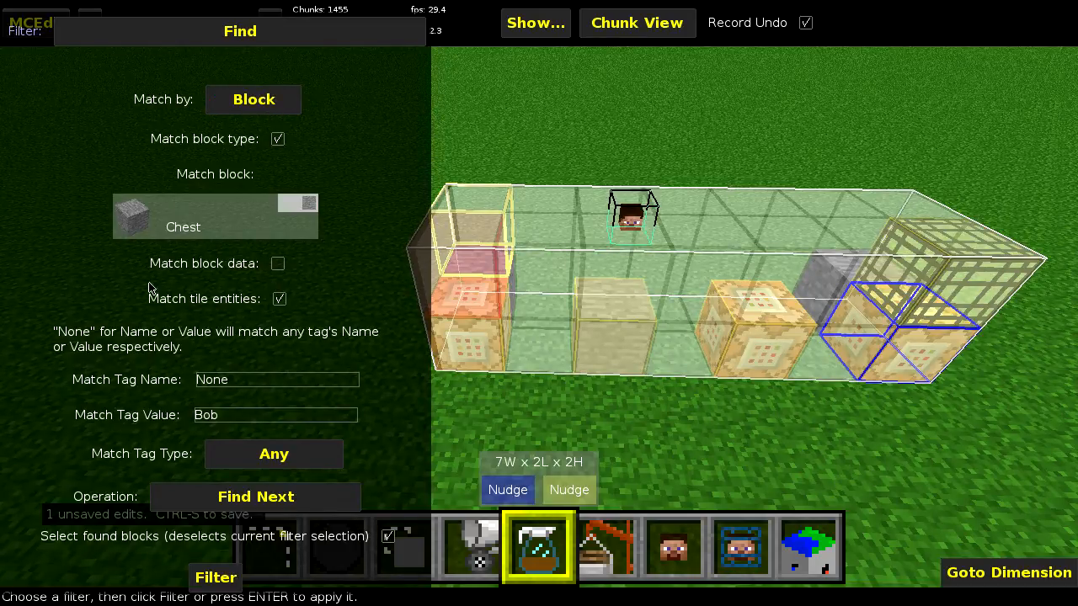
pyautogui.click(254, 99)
pyautogui.click(261, 114)
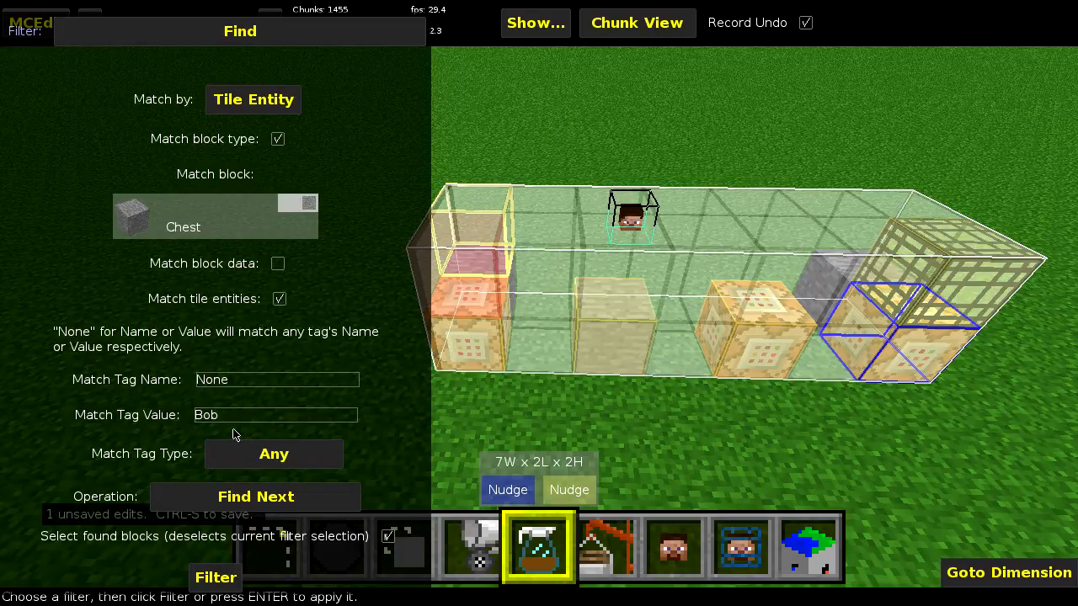
# - Set the operation to Start New Search and run the filter on the test set
pyautogui.click(225, 499)
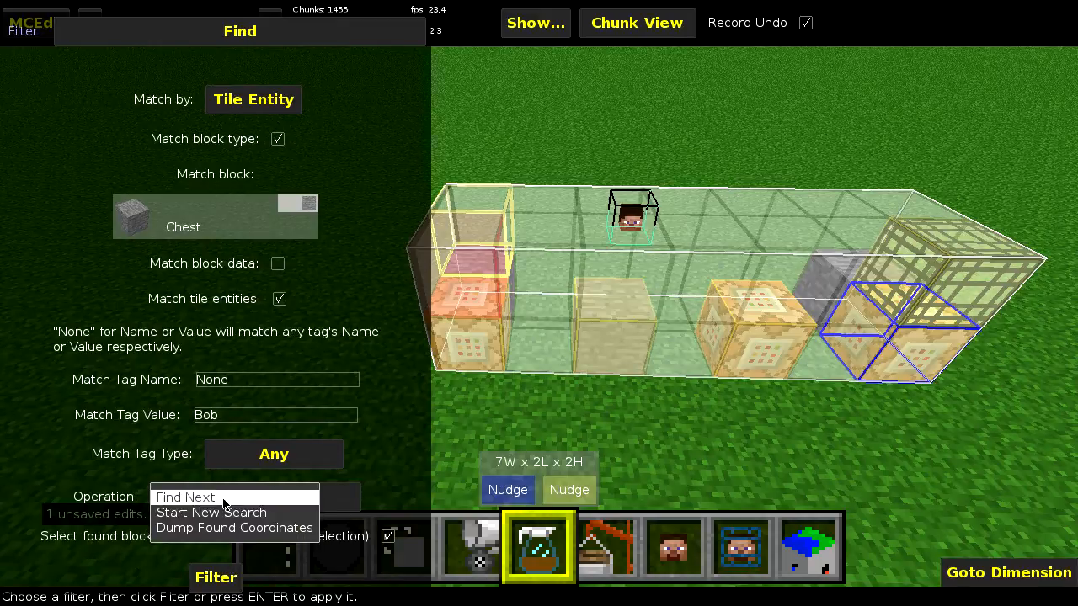
pyautogui.click(225, 510)
pyautogui.click(224, 584)
pyautogui.click(696, 343)
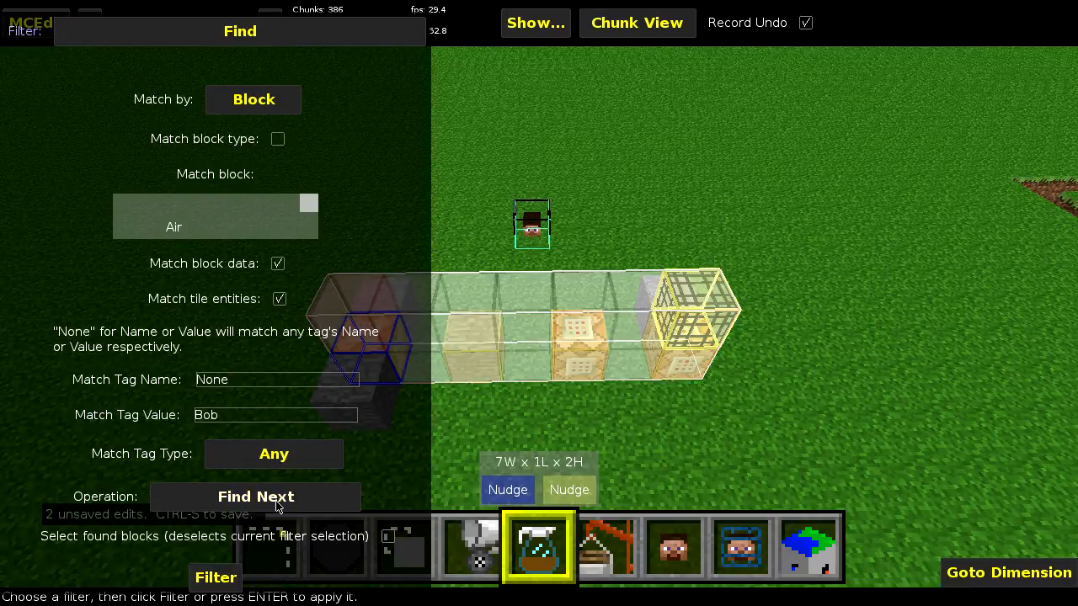
# - Set the operation to Dump Found Coordinates and run the filter twice on the 7W x 1L x 2H selection, dismissing each list of coordinates
pyautogui.click(278, 504)
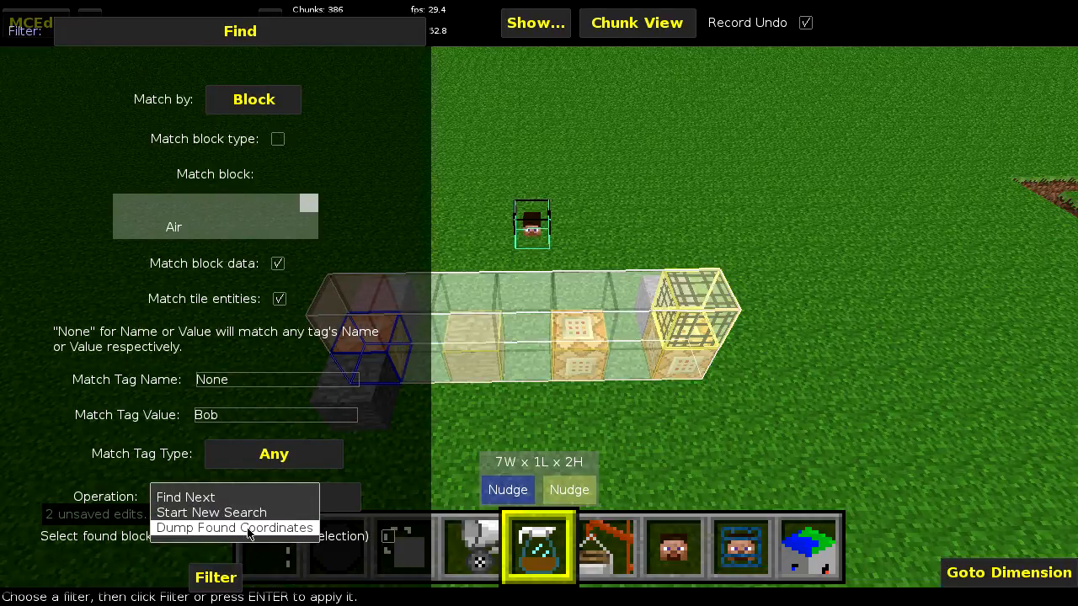
pyautogui.click(249, 528)
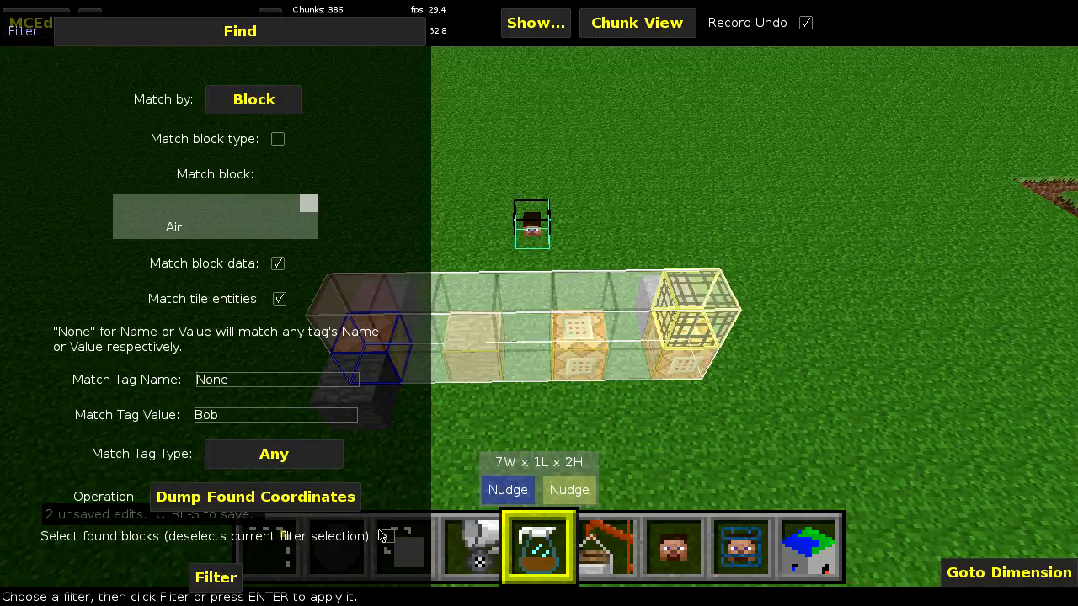
pyautogui.click(326, 505)
pyautogui.click(258, 531)
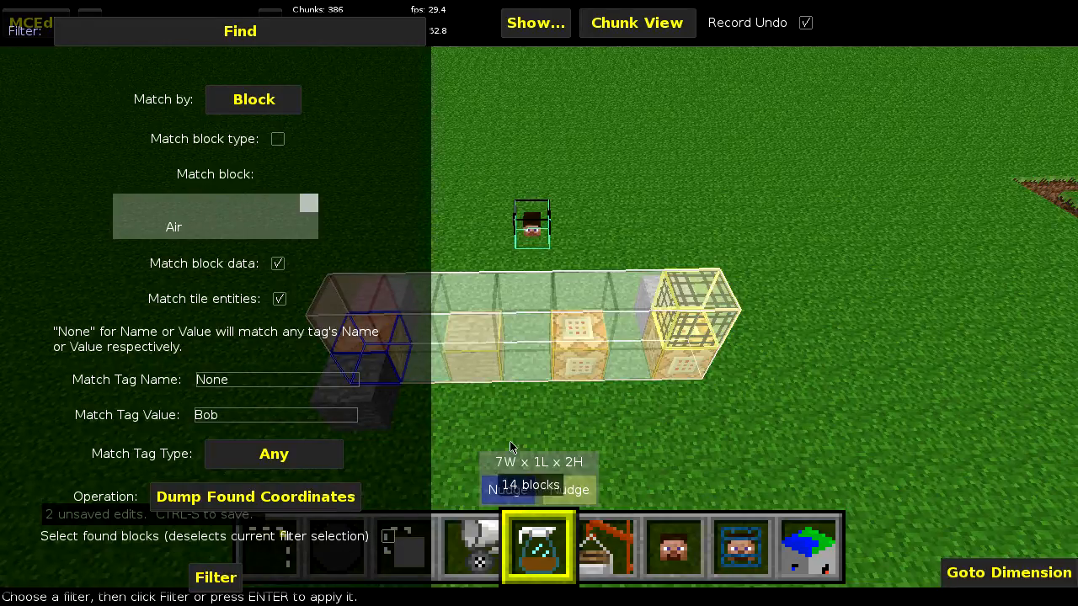
pyautogui.click(217, 580)
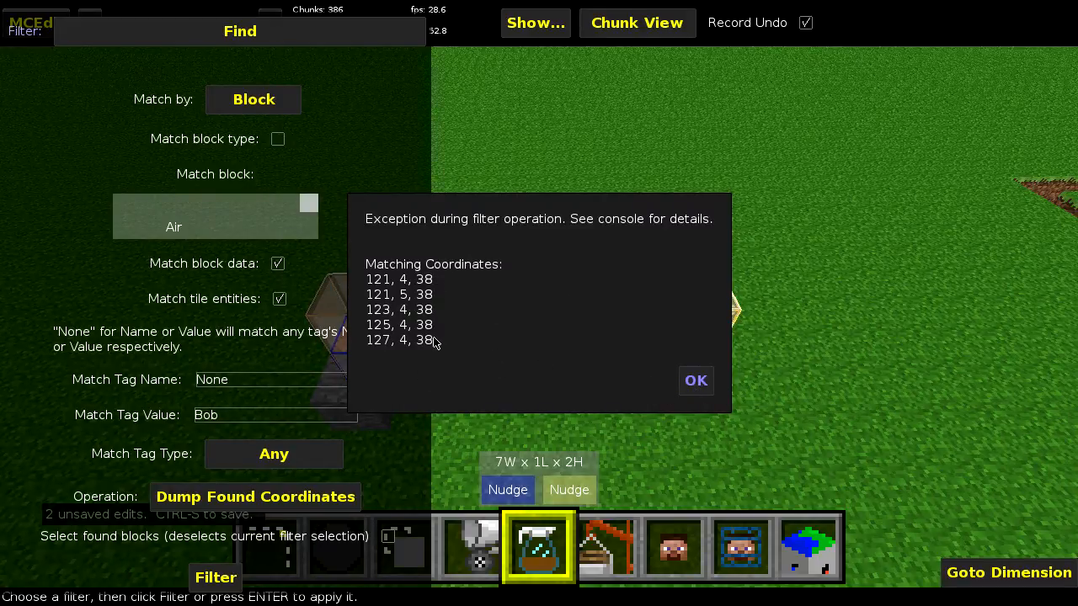
pyautogui.click(695, 384)
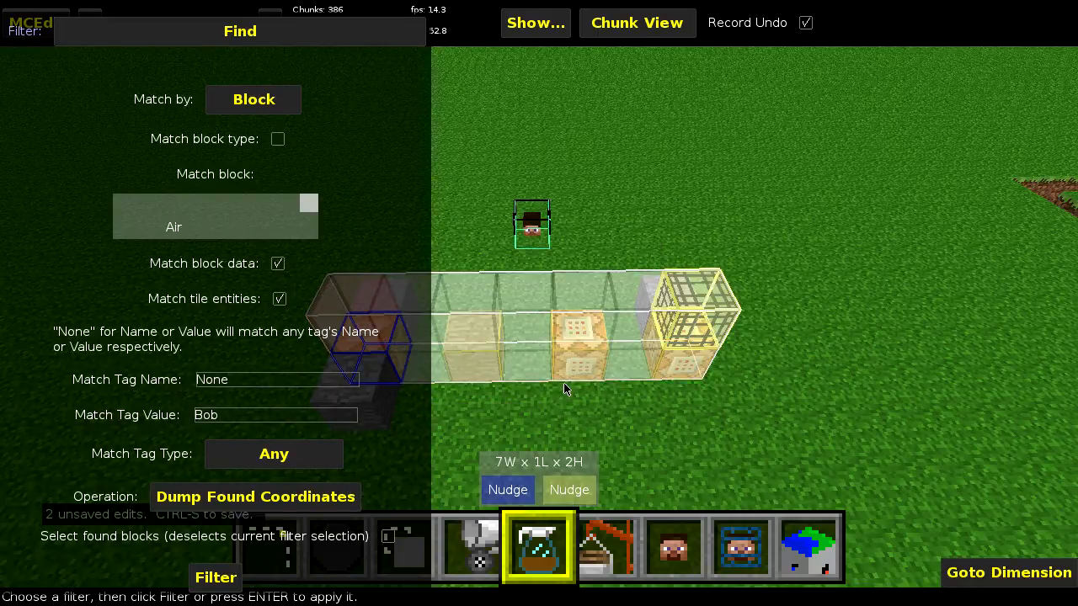
pyautogui.click(204, 576)
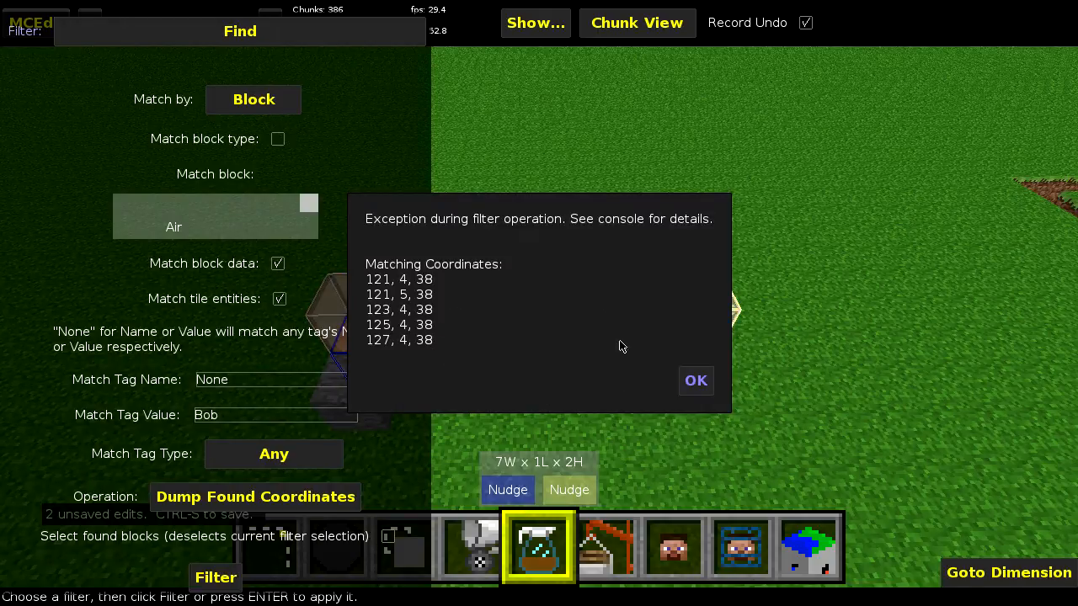
pyautogui.click(695, 382)
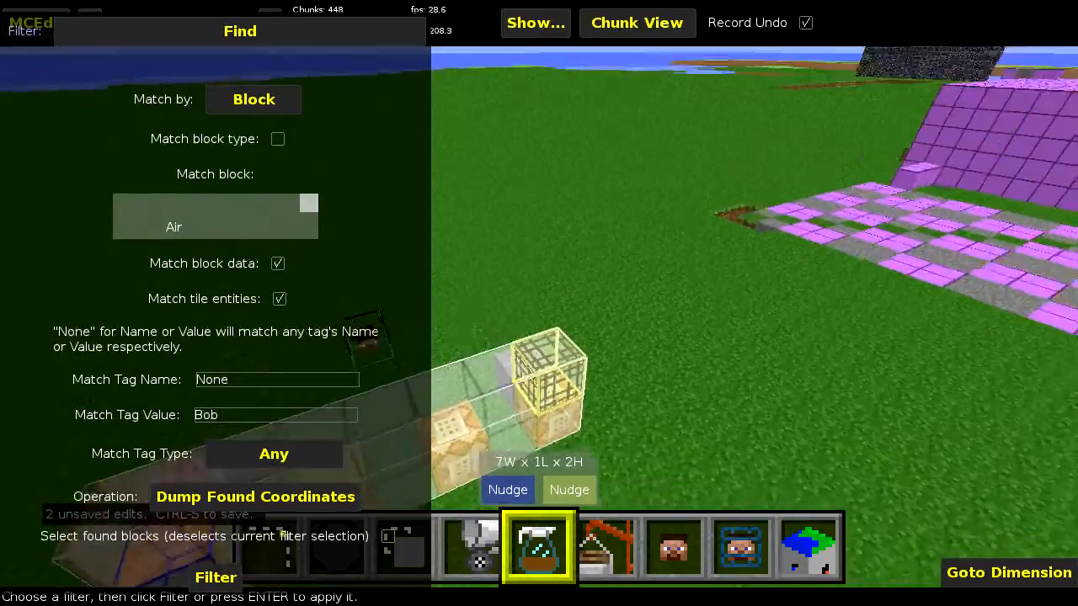
# - Turn on Match block type with Chest as the block, and turn off Match tile entities and Match block data
pyautogui.press('d')
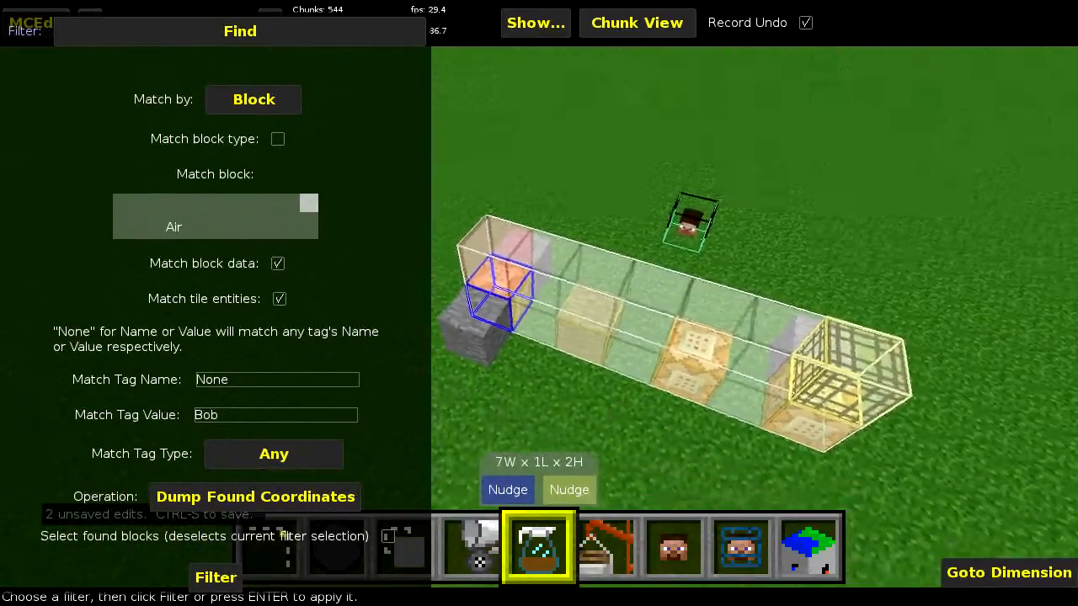
pyautogui.press('a')
pyautogui.rightClick(570, 509)
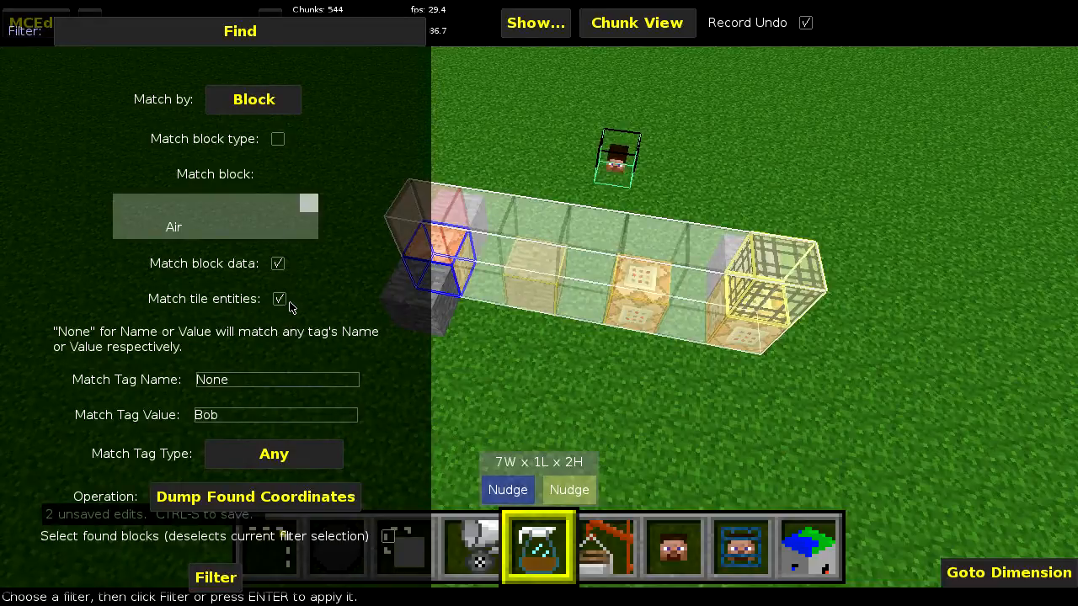
pyautogui.click(278, 139)
pyautogui.click(231, 226)
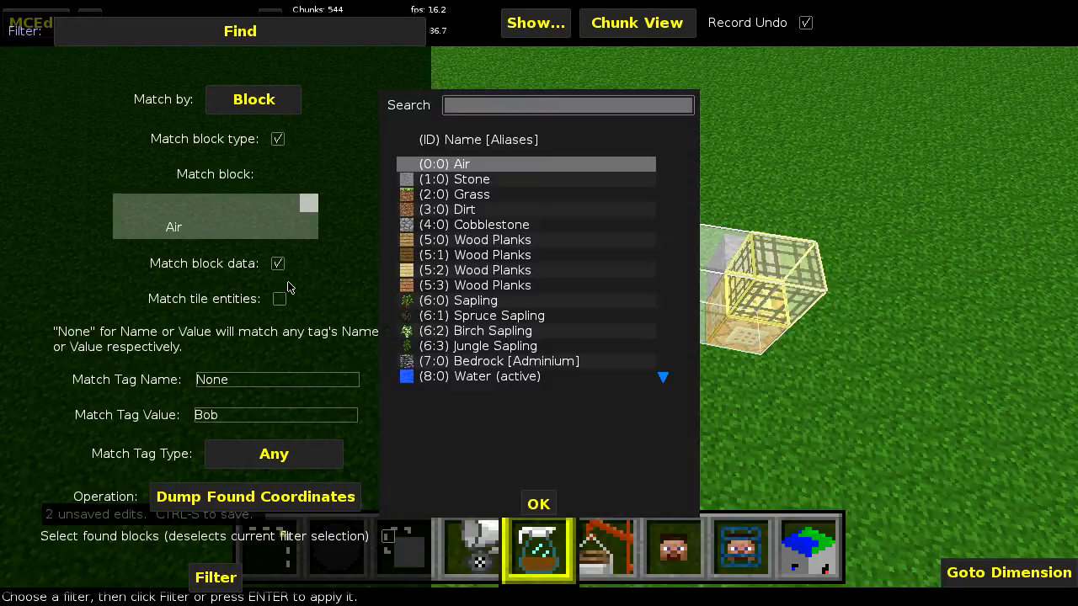
pyautogui.write('Chest')
pyautogui.doubleClick(477, 164)
pyautogui.click(278, 264)
# - Run the chest search with Dump Found Coordinates and again with Find Next, dismissing each result message
pyautogui.click(212, 578)
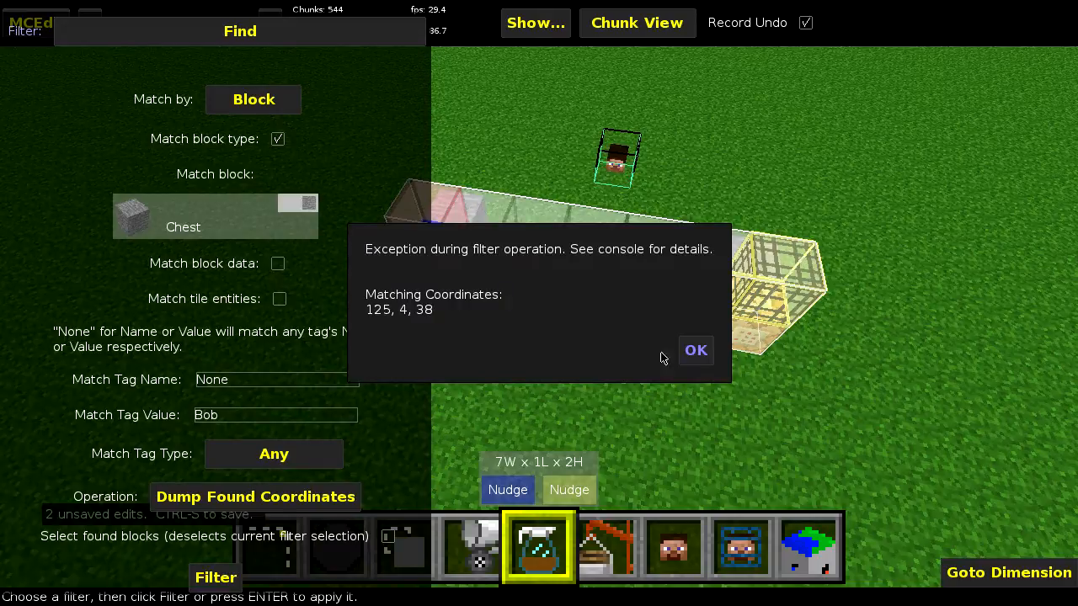
pyautogui.click(701, 353)
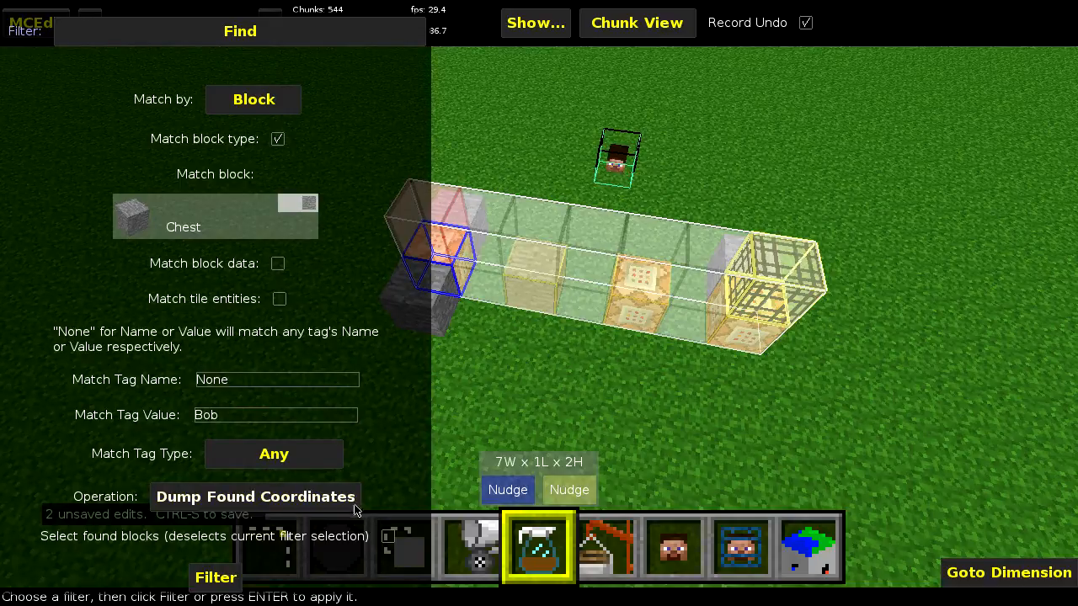
pyautogui.click(275, 498)
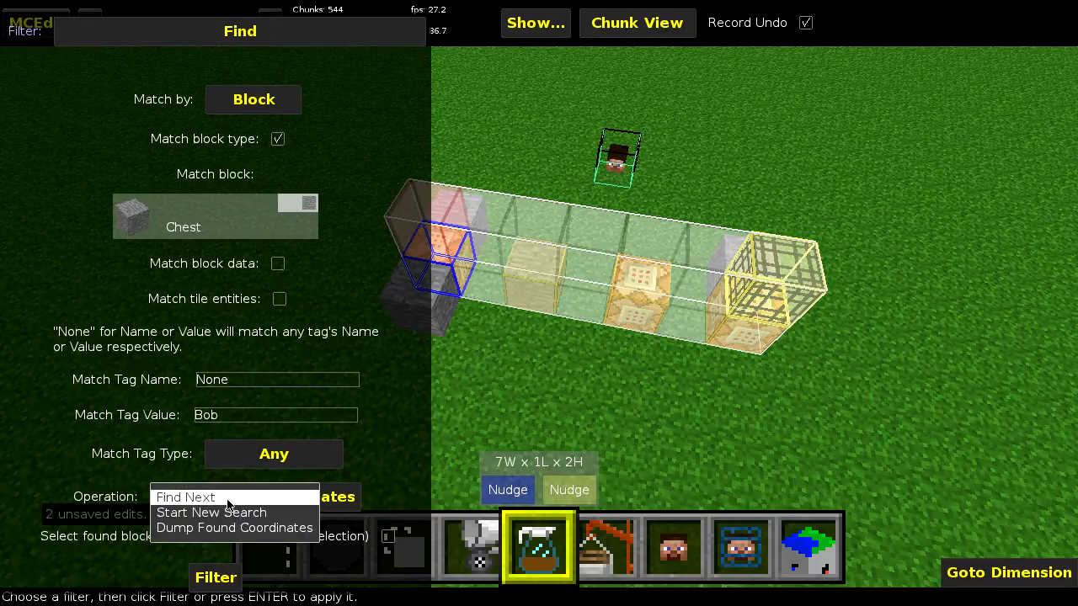
pyautogui.click(229, 495)
pyautogui.click(221, 580)
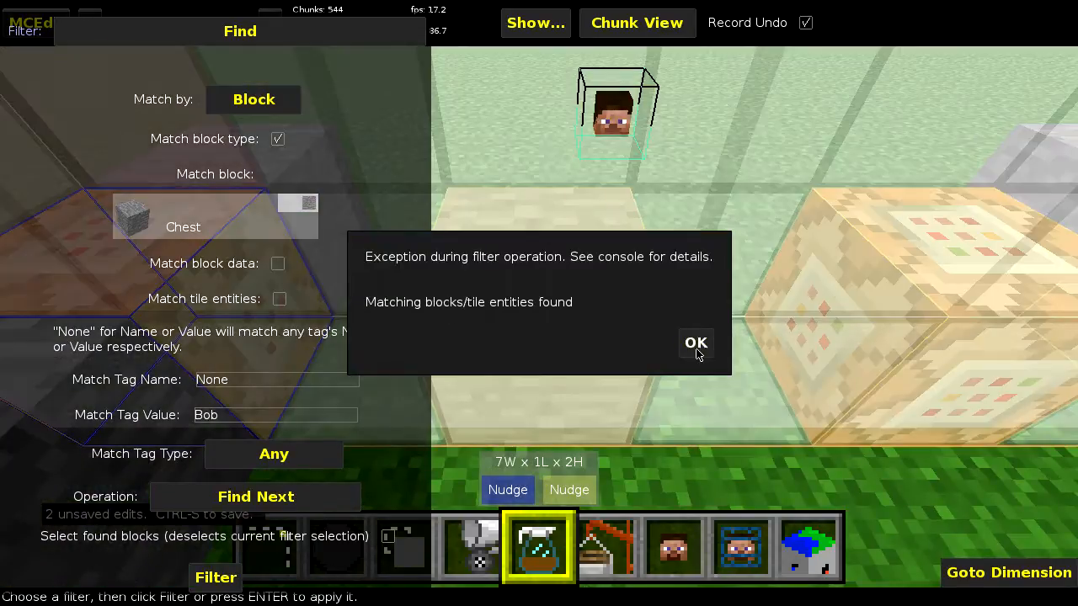
pyautogui.click(696, 341)
pyautogui.moveTo(680, 380); pyautogui.dragTo(792, 303, button='right')
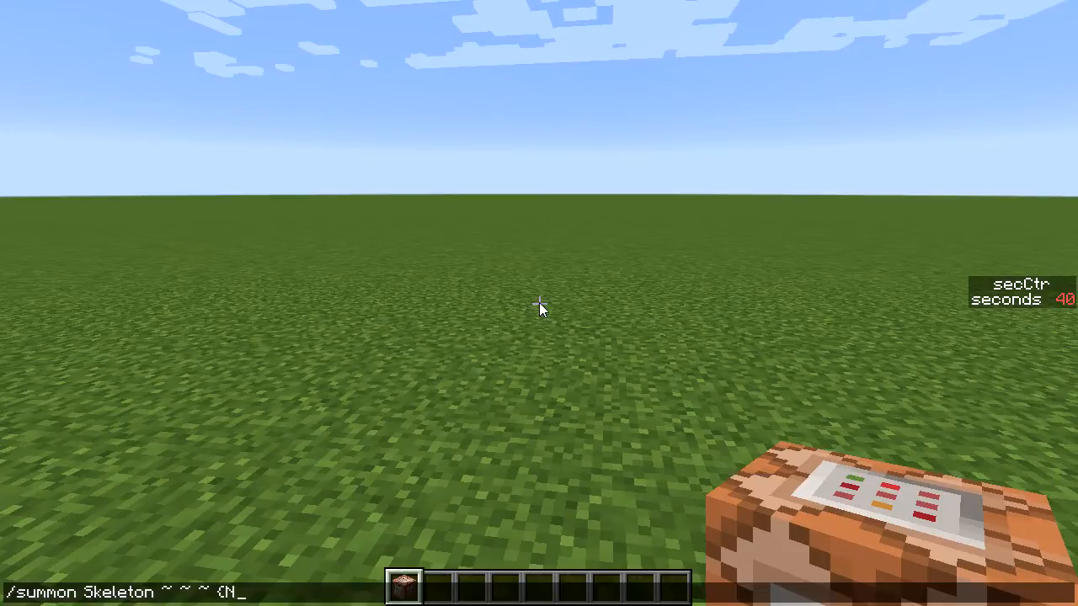
# - In Minecraft's chat, write and copy a /summon Skeleton ~ ~ ~ command with NoAI:1b, minecraft:iron_helmet in the fifth Equipment slot and CustomName:"Bob"
pyautogui.write('Equipment:[{}')
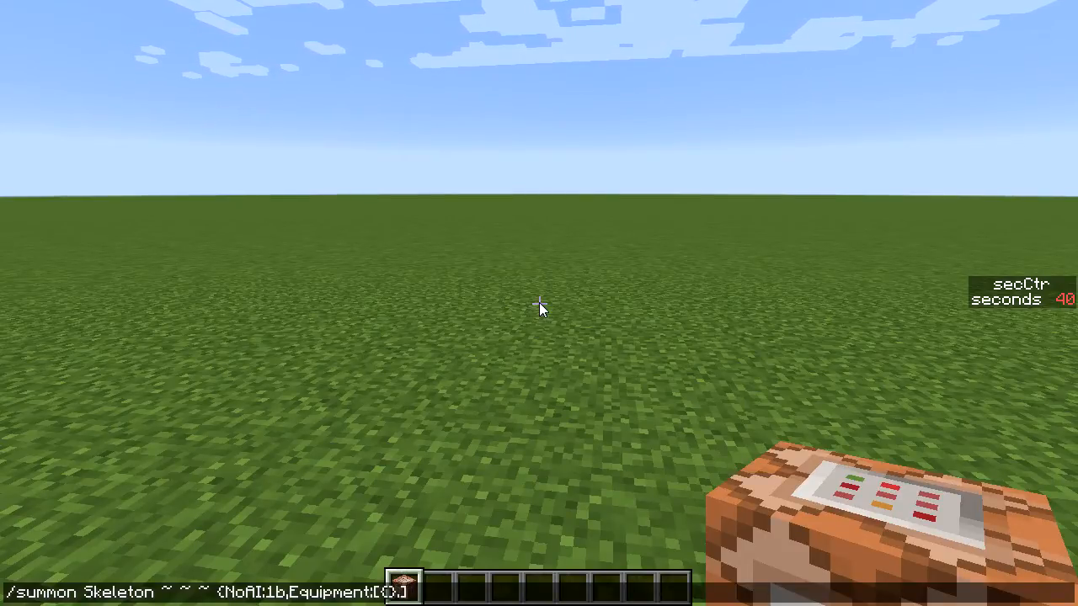
pyautogui.write(',{},{},')
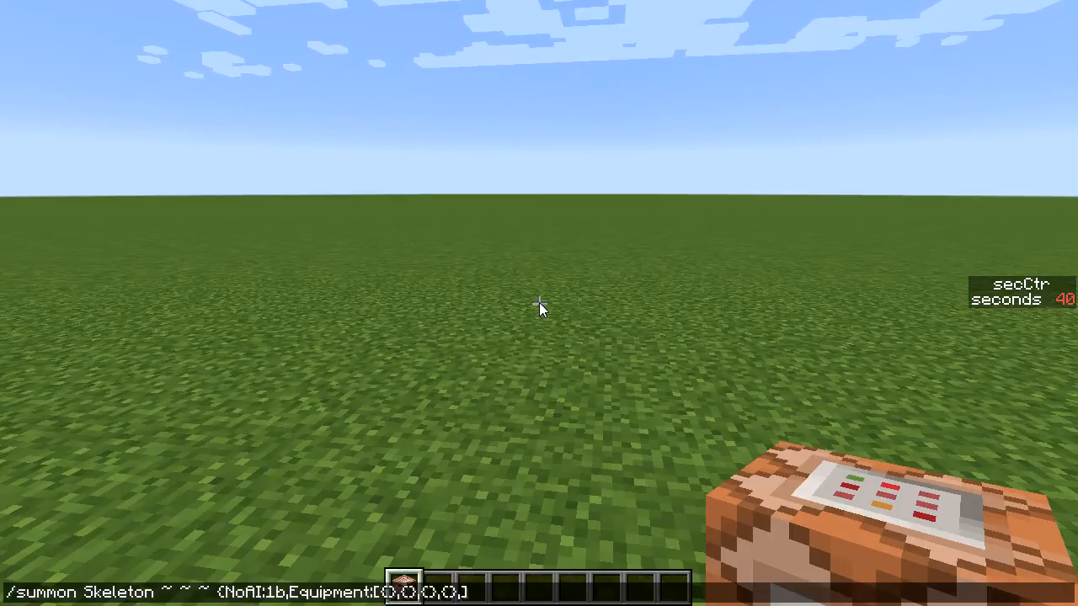
pyautogui.write('{},{id:"minecraft:iron_helmet')
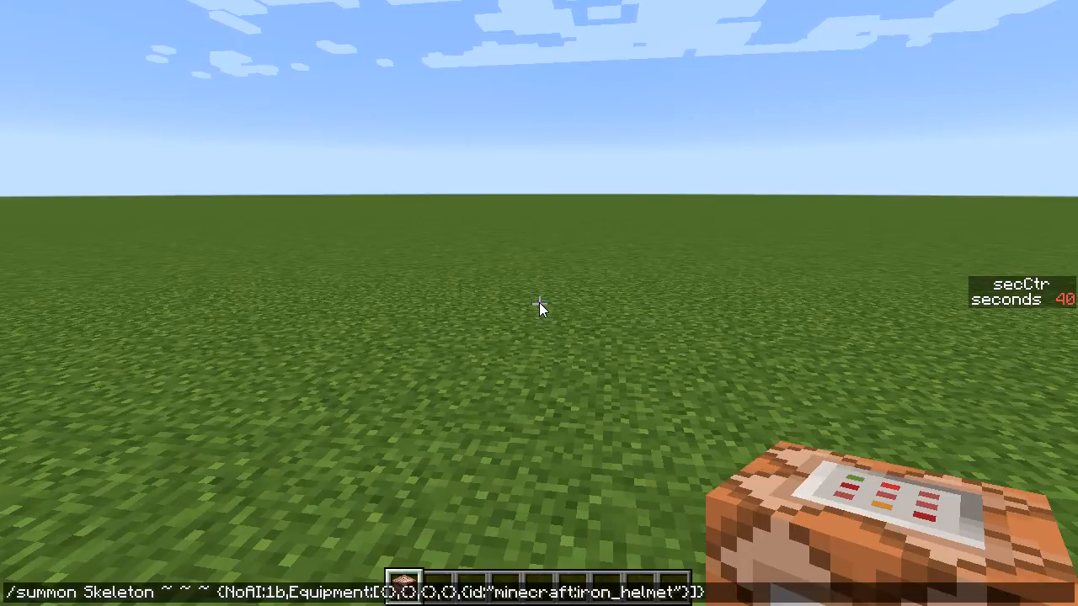
pyautogui.write('"}],CustomName:"Bo')
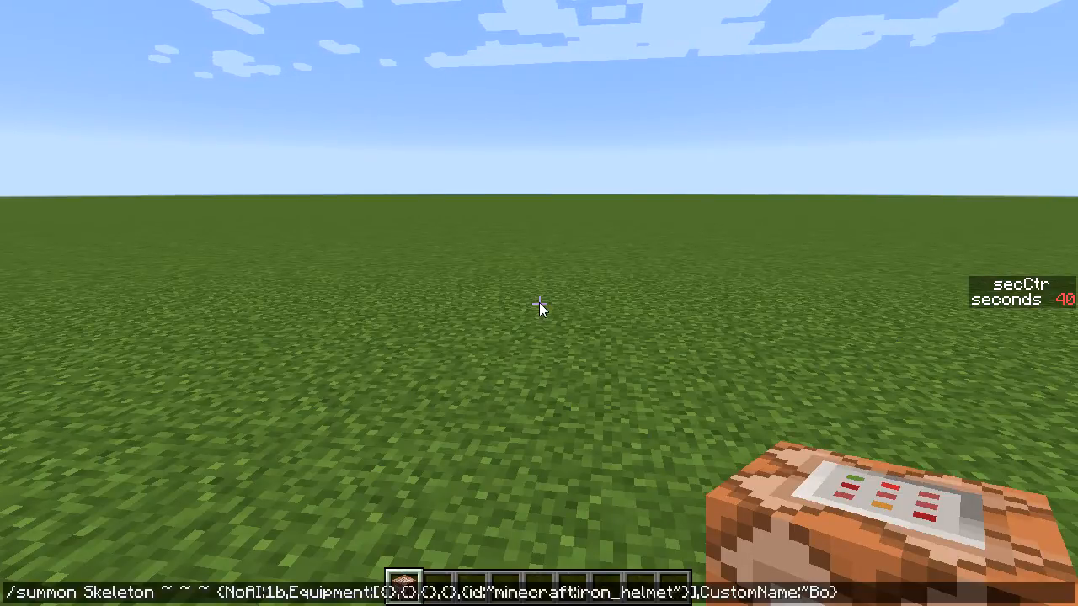
pyautogui.hotkey('ctrl', 'a')
pyautogui.hotkey('ctrl', 'c')
pyautogui.press('Escape')
# - Place a command block containing the copied summon command and set its first Equipment item to minecraft:iron_sword
pyautogui.rightClick(540, 307)
pyautogui.rightClick(540, 307)
pyautogui.hotkey('ctrl', 'v')
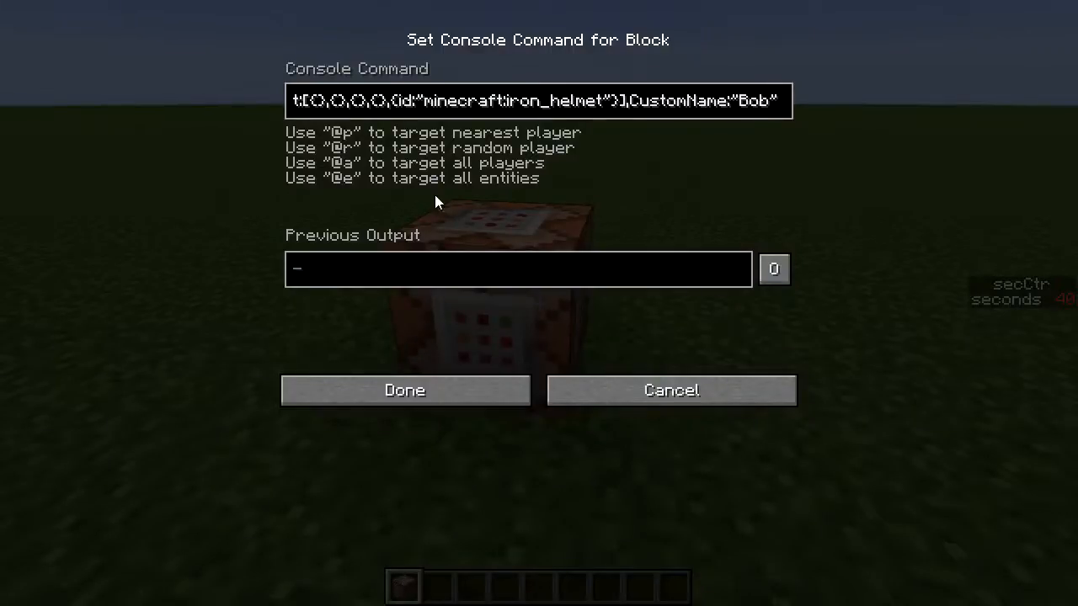
pyautogui.write('id:"iron')
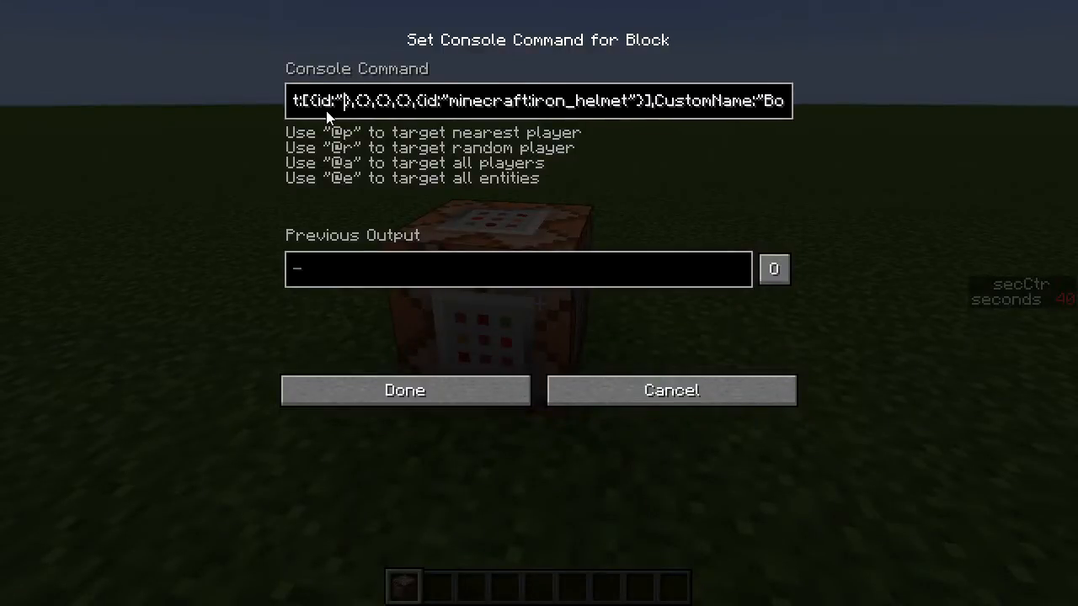
pyautogui.press('BackSpace')
pyautogui.press('BackSpace')
pyautogui.press('BackSpace')
pyautogui.press('BackSpace')
pyautogui.write('minecraft:iron_s')
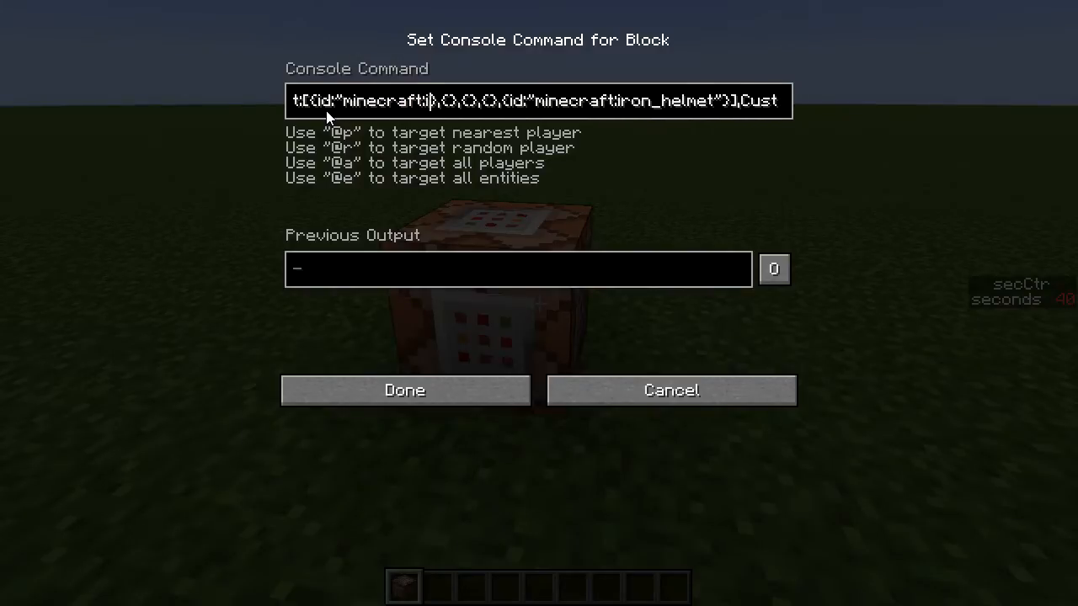
pyautogui.write('word"')
# - Set the summon command's Y coordinate to ~1 and save the command block
pyautogui.press('Home')
pyautogui.press('Right')
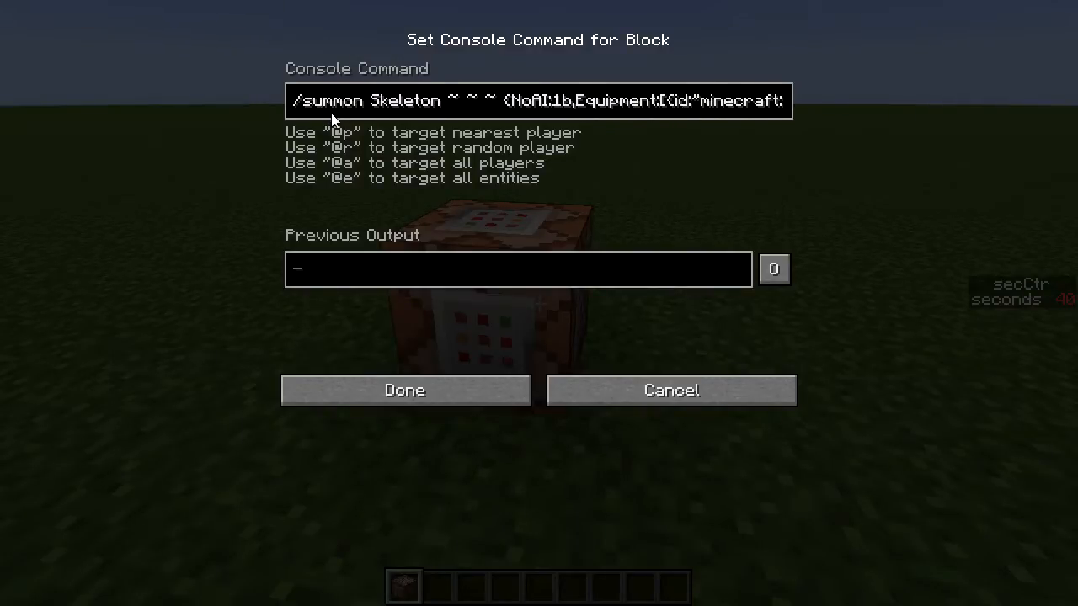
pyautogui.press('Left')
pyautogui.press('Left')
pyautogui.press('Left')
pyautogui.write('1')
pyautogui.click(353, 390)
# - Take a button from the creative inventory, attach it to the command block and trigger it to summon the skeleton
pyautogui.press('e')
pyautogui.click(494, 171)
pyautogui.click(404, 264)
pyautogui.click(428, 393)
pyautogui.press('e')
pyautogui.scroll(-1, 539, 303)
pyautogui.rightClick(539, 303)
pyautogui.rightClick(539, 303)
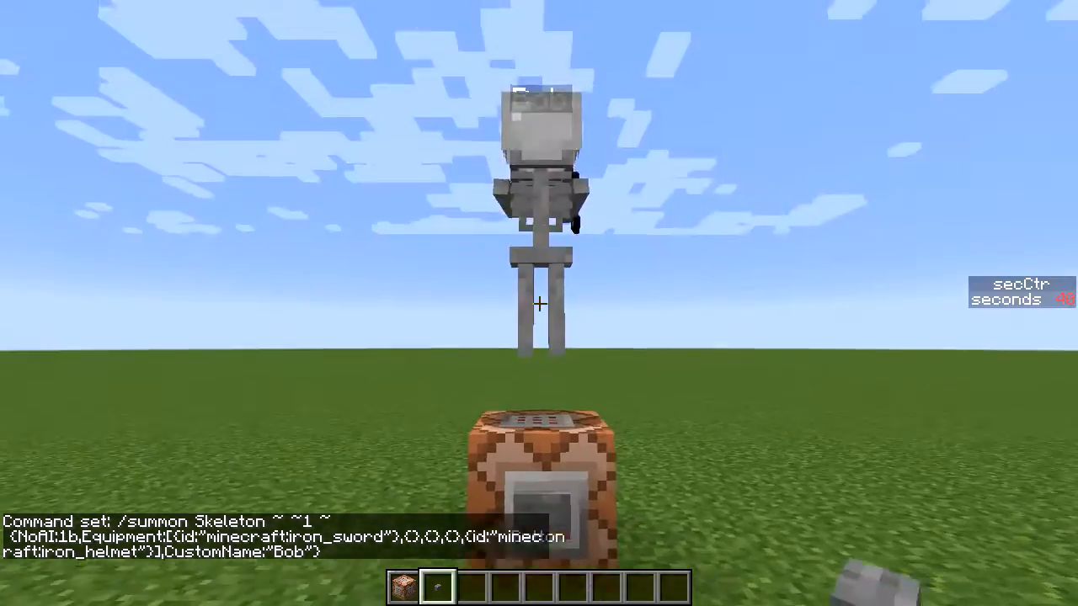
pyautogui.press('d')
pyautogui.press('d')
pyautogui.press('a')
pyautogui.press('d')
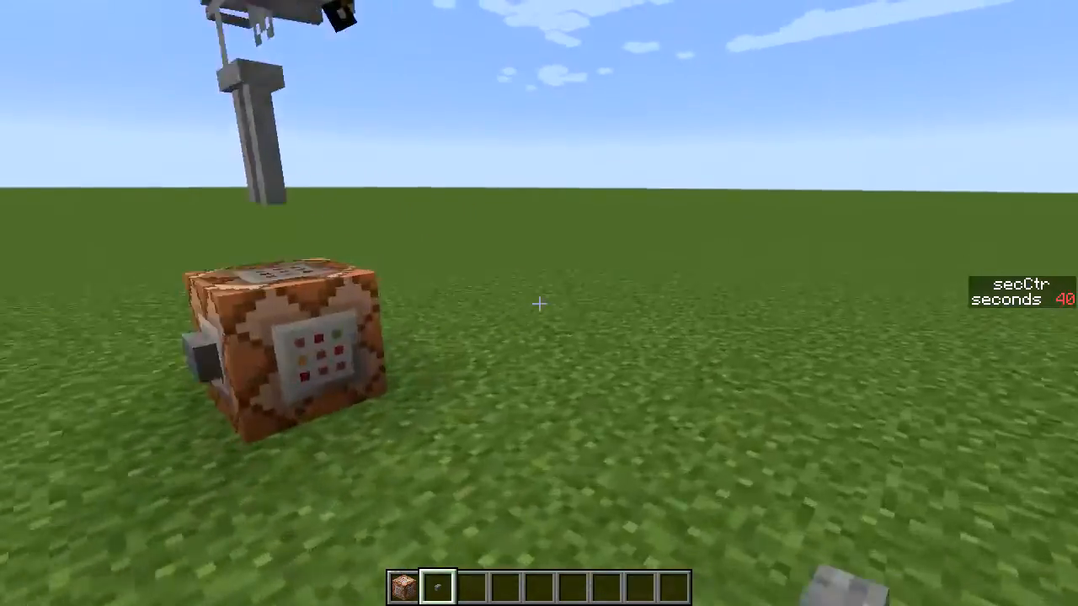
pyautogui.press('e')
pyautogui.click(684, 167)
pyautogui.write('chest')
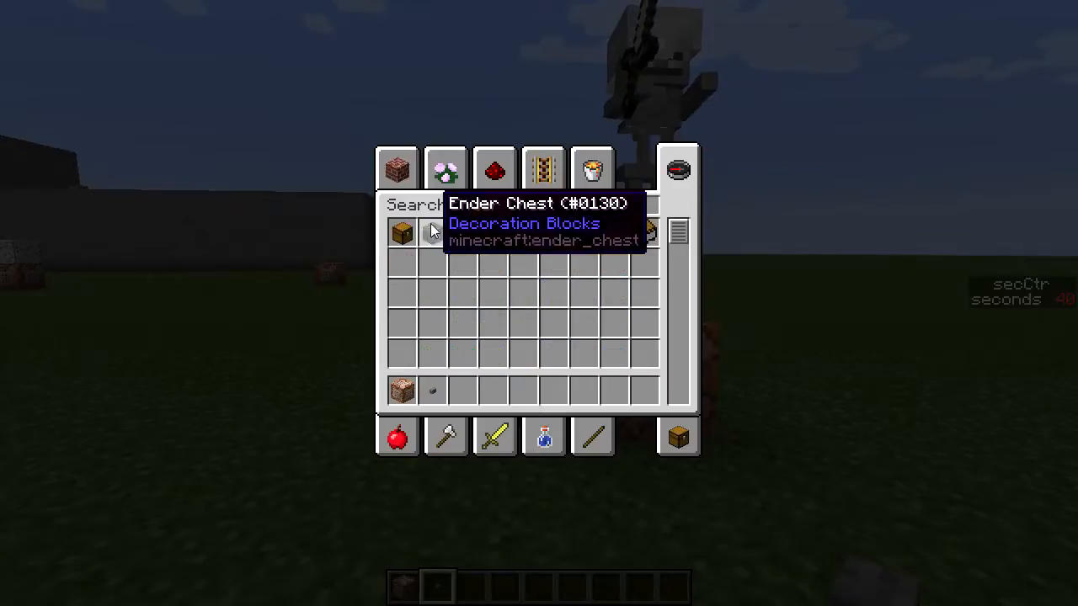
pyautogui.press('Escape')
# - Use /give to give the player one iron_sword with data 0 and {display:{Lore:["asdf","Bob"]}}
pyautogui.write('t/give texelelf ')
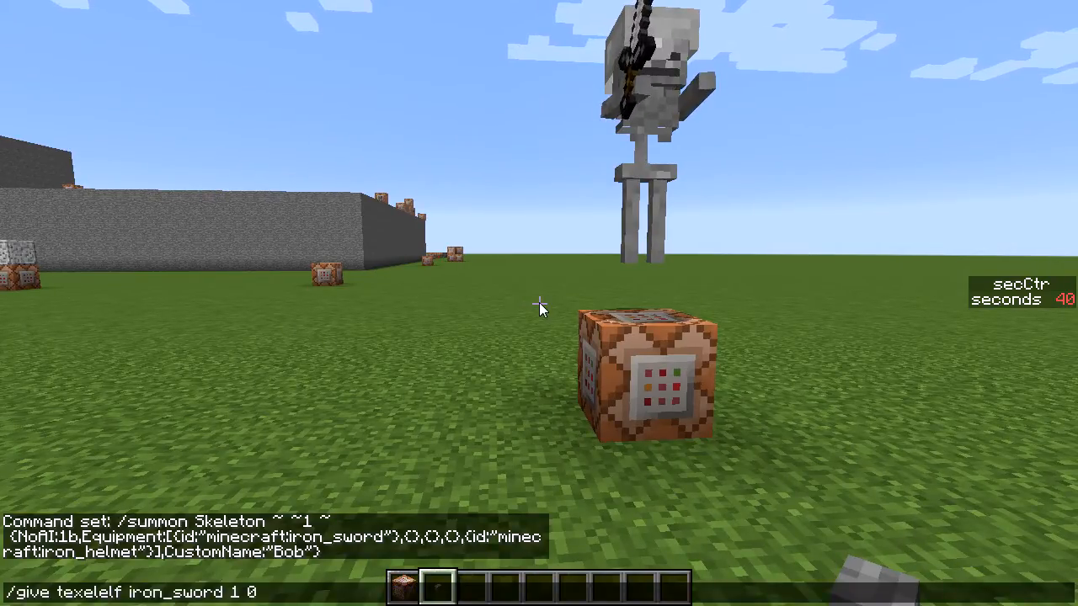
pyautogui.write('iron_sword 1 0 {d')
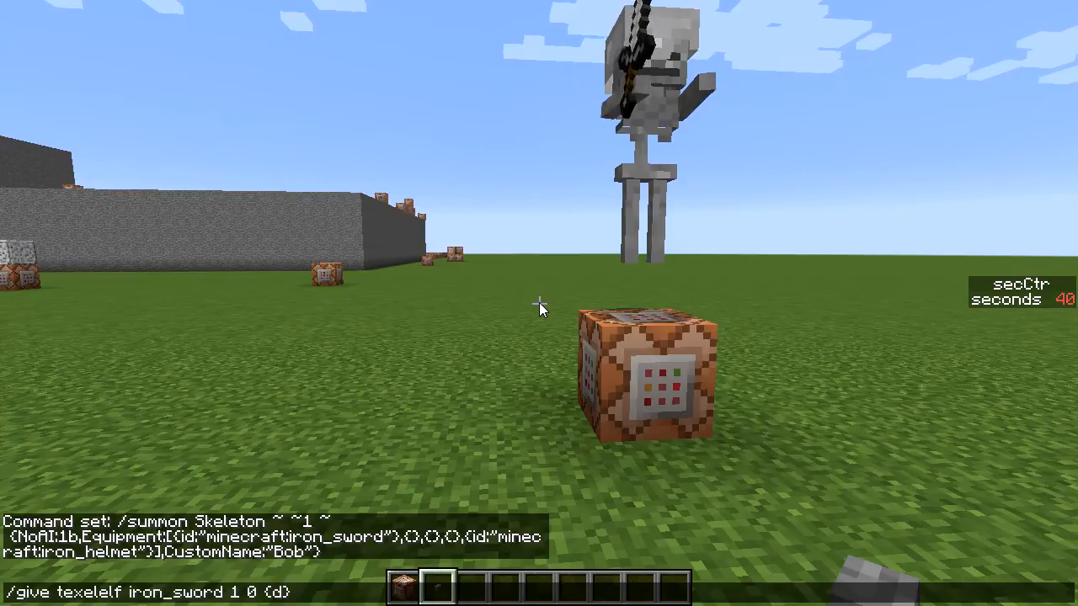
pyautogui.write('isplay:')
pyautogui.write('{Lore:["asdf"')
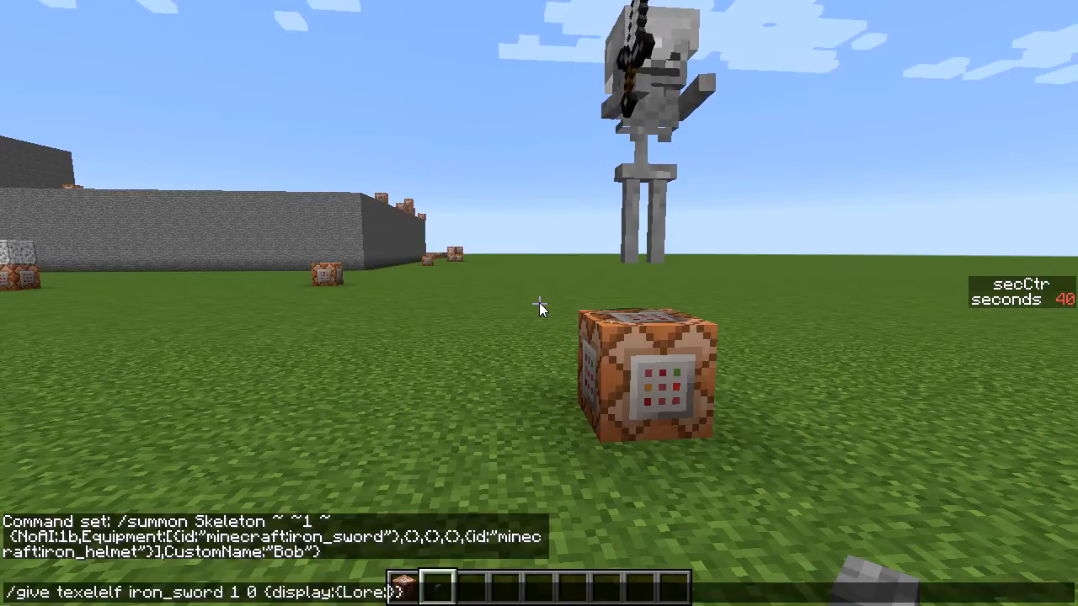
pyautogui.write(',"Bob",')
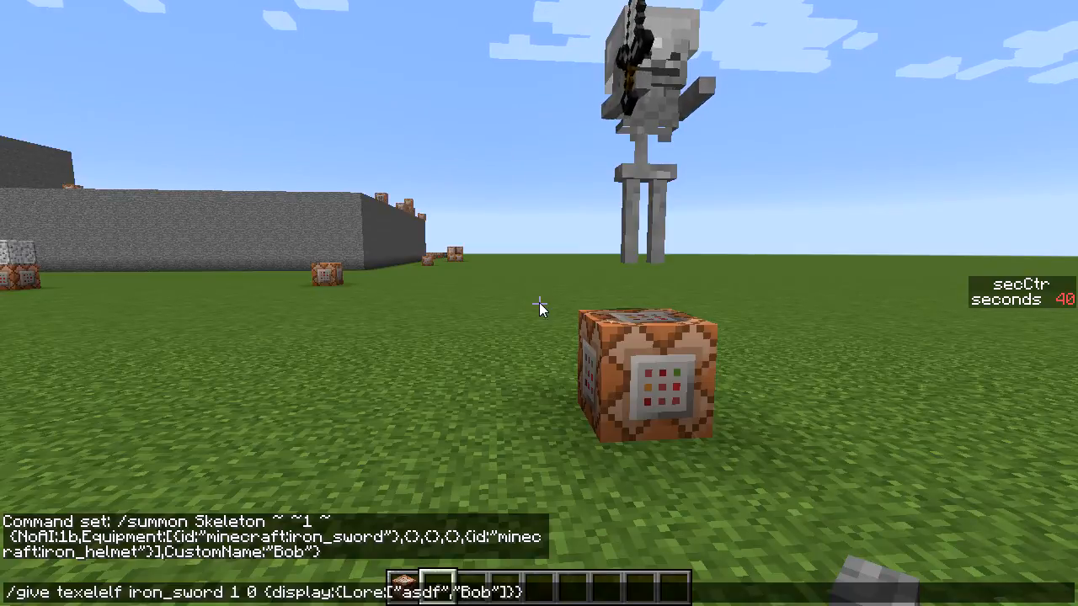
pyautogui.press('Return')
# - Get a chest from the creative inventory, place it near the command block and store the iron sword inside it
pyautogui.press('e')
pyautogui.write('chest')
pyautogui.click(402, 233)
pyautogui.click(496, 391)
pyautogui.press('e')
pyautogui.scroll(-1, 539, 303)
pyautogui.rightClick(539, 303)
pyautogui.rightClick(539, 303)
pyautogui.click(477, 414)
pyautogui.click(416, 212)
pyautogui.press('e')
# - Copy the last /give command from the chat history into a newly placed command block beside the chest
pyautogui.scroll(3, 539, 303)
pyautogui.press('t')
pyautogui.press('Up')
pyautogui.hotkey('ctrl', 'a')
pyautogui.hotkey('ctrl', 'c')
pyautogui.press('Escape')
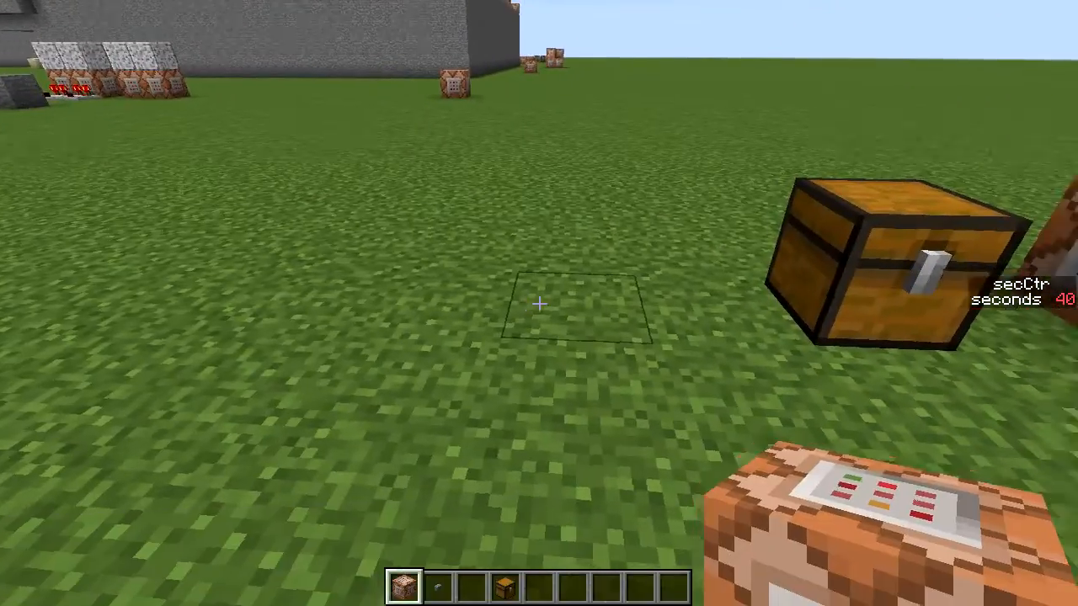
pyautogui.rightClick(539, 303)
pyautogui.rightClick(539, 303)
pyautogui.hotkey('ctrl', 'v')
# - Change the /give command's target to @a and save the command block
pyautogui.press('Home')
pyautogui.press('Right')
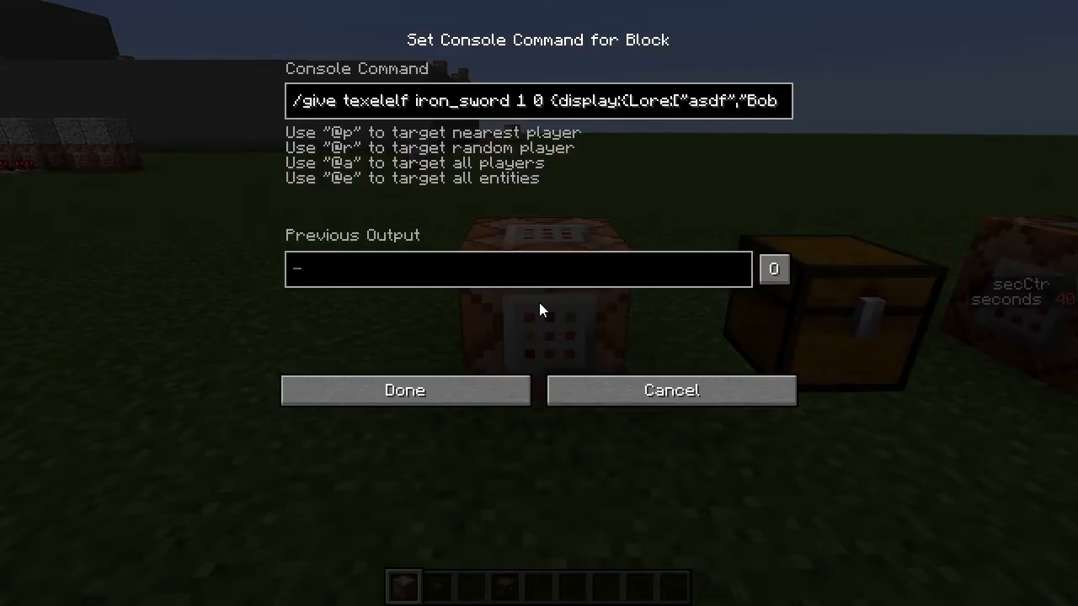
pyautogui.hotkey('shift', 'Right')
pyautogui.hotkey('shift', 'Right')
pyautogui.hotkey('shift', 'Right')
pyautogui.hotkey('shift', 'Right')
pyautogui.hotkey('shift', 'Right')
pyautogui.hotkey('shift', 'Right')
pyautogui.hotkey('shift', 'Right')
pyautogui.hotkey('shift', 'Right')
pyautogui.write('@a')
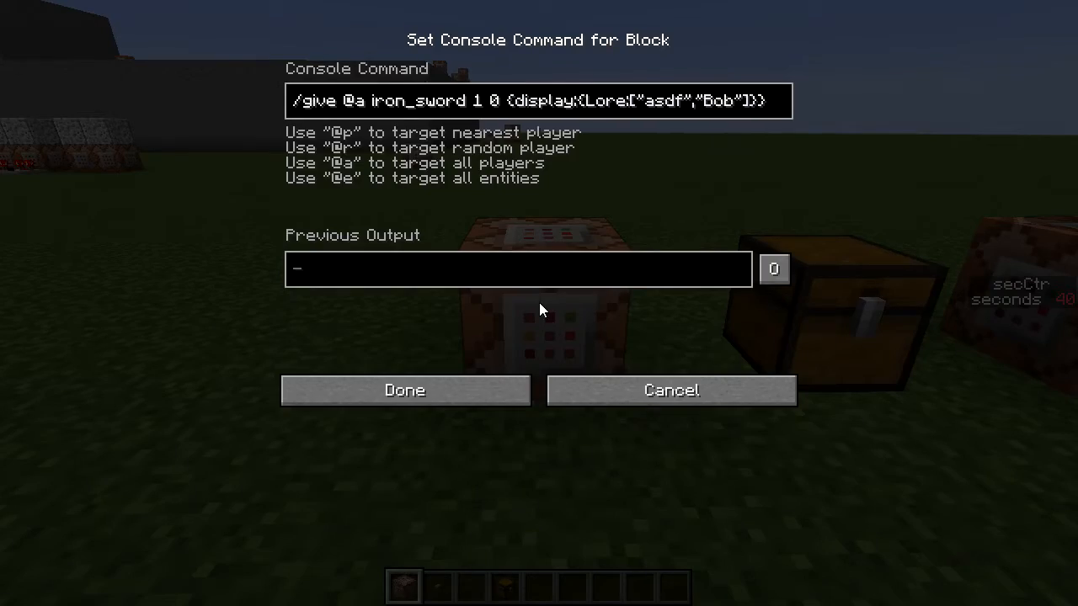
pyautogui.click(434, 402)
pyautogui.press('t')
pyautogui.press('Up')
pyautogui.press('Down')
pyautogui.press('Escape')
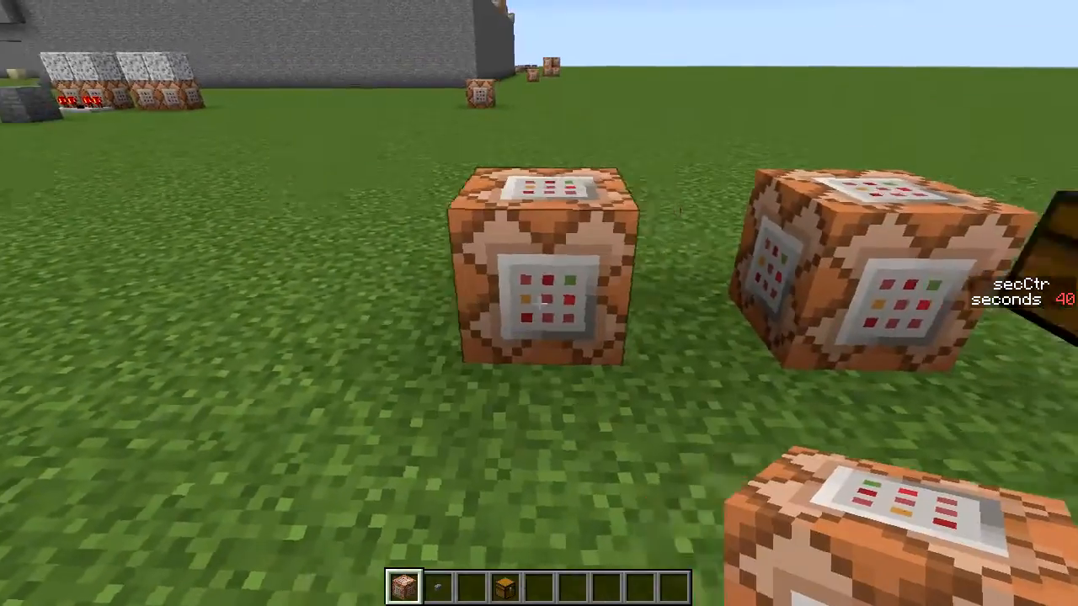
# - Place another command block and start its command with /setblock ~ ~1 ~ mob_spawner 0 {EntityId:"Skeleton"}
pyautogui.rightClick(539, 303)
pyautogui.write('/setblock ~ ~1 ~ mob_spawner 0')
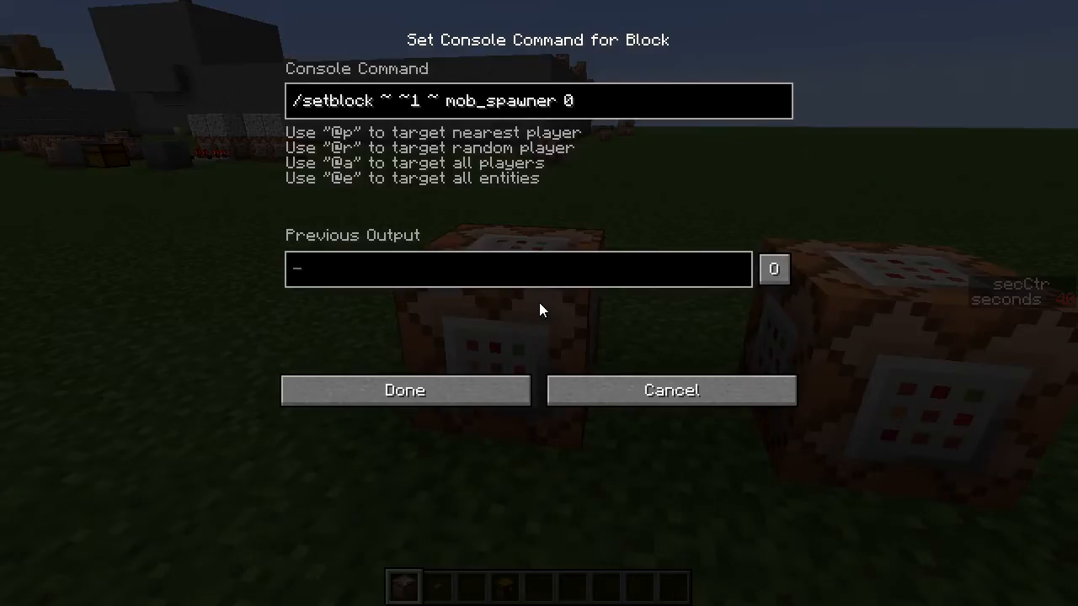
pyautogui.write(' {Entity')
pyautogui.write('Id:"Skeleton"')
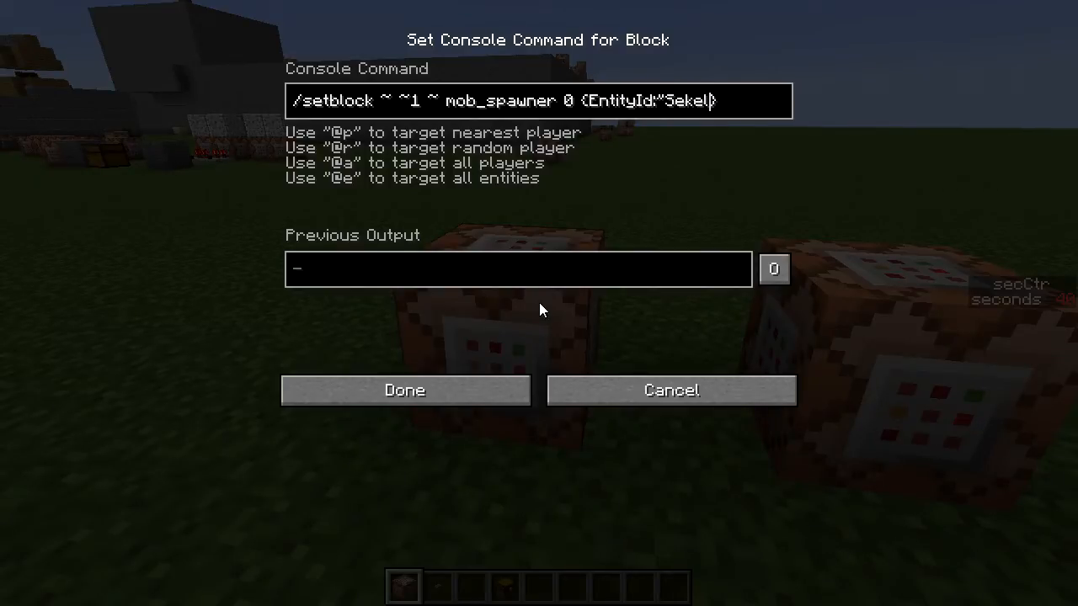
pyautogui.write(',MinSpawnDelay:')
pyautogui.write('10,MaxSpawnDelay:10,')
pyautogui.write('SpawnCount:1,Ma')
# - Add MinSpawnDelay:10, MaxSpawnDelay:10, SpawnCount:1 and RequiredPlayerRange:5 to the spawner's data tag
pyautogui.press('BackSpace')
pyautogui.press('BackSpace')
pyautogui.write('RequiredPlayerRang')
pyautogui.write('e:3')
pyautogui.write(',SpawnDat')
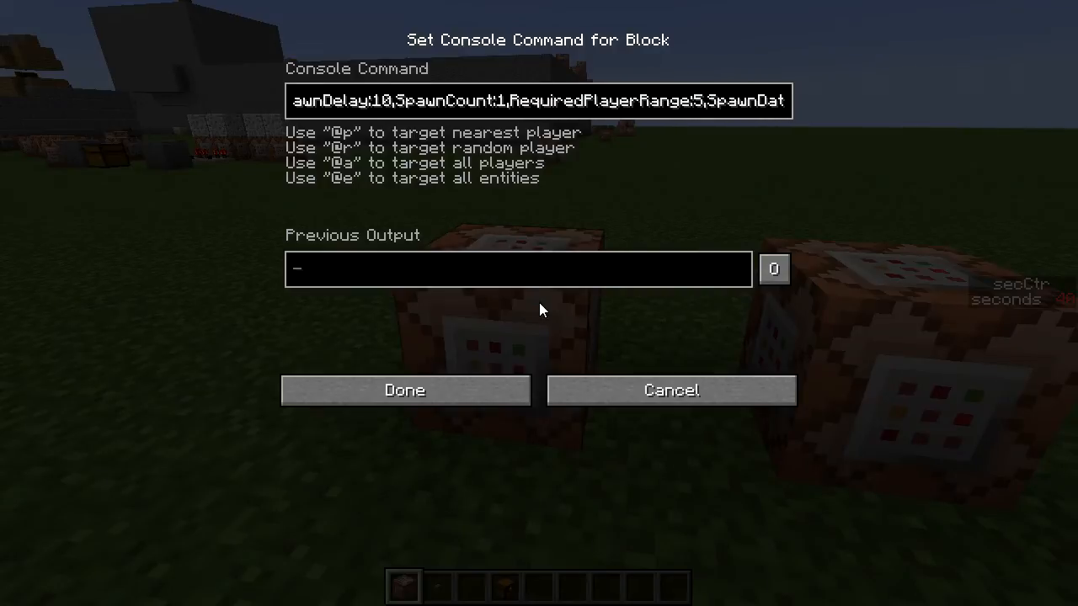
pyautogui.write('a:}')
# - Add a SpawnData tag for the NoAI skeleton with iron sword, iron helmet and CustomName "Bob", and save the spawner command
pyautogui.press('Return')
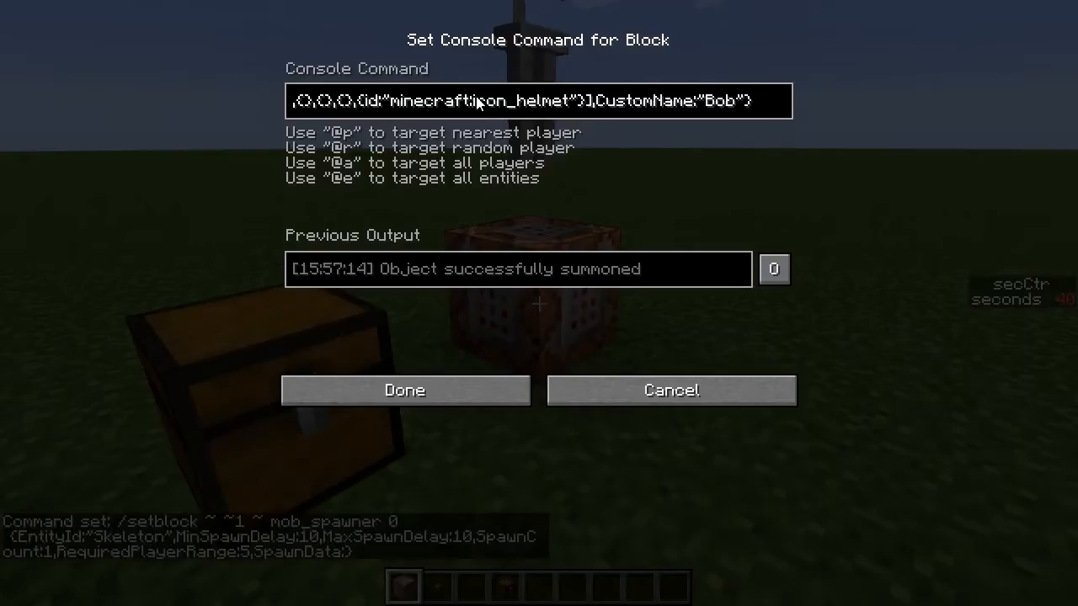
pyautogui.press('Home')
pyautogui.hotkey('shift', 'End')
pyautogui.press('Escape')
# - Insert replace after mob_spawner 0 in the setblock command, save it and trigger the command block to place the spawner
pyautogui.rightClick(539, 303)
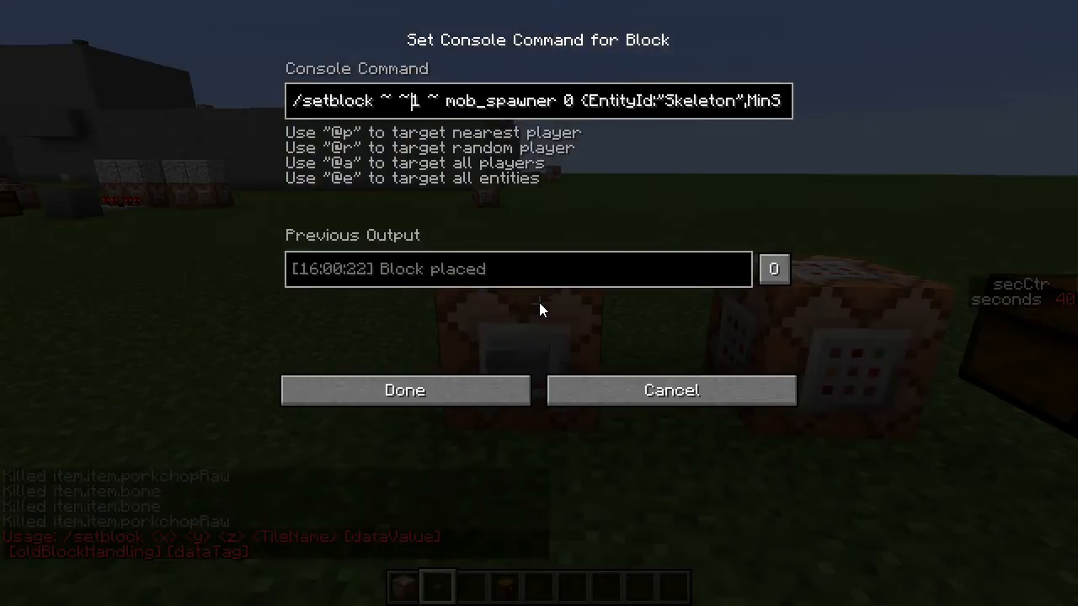
pyautogui.write('replace')
pyautogui.press('Return')
pyautogui.rightClick(539, 303)
pyautogui.press('s')
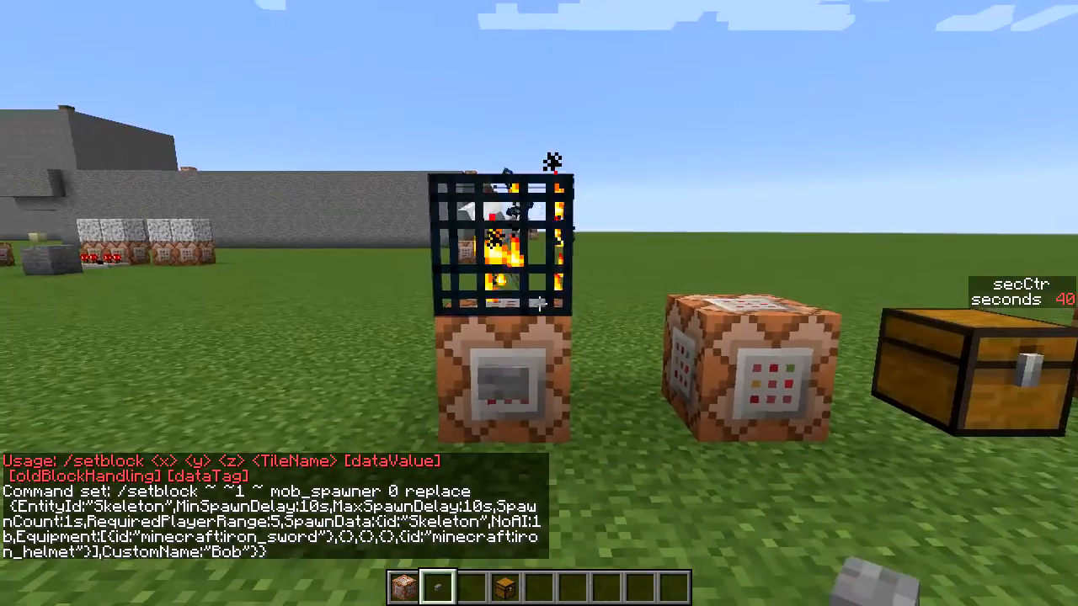
pyautogui.press('d')
pyautogui.press('w')
pyautogui.rightClick(539, 303)
pyautogui.rightClick(539, 304)
pyautogui.press('s')
pyautogui.press('a')
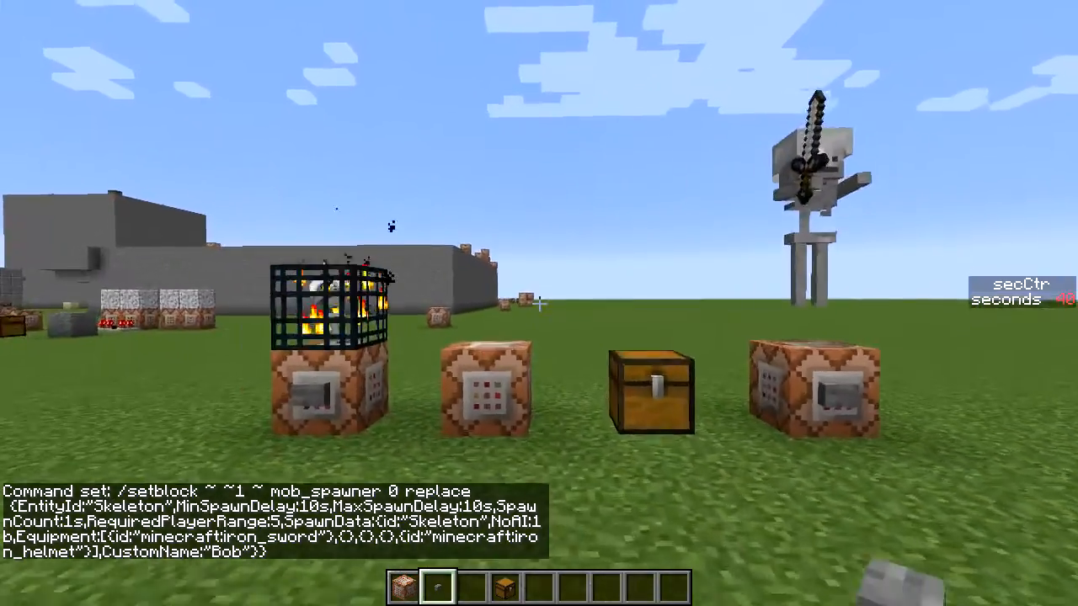